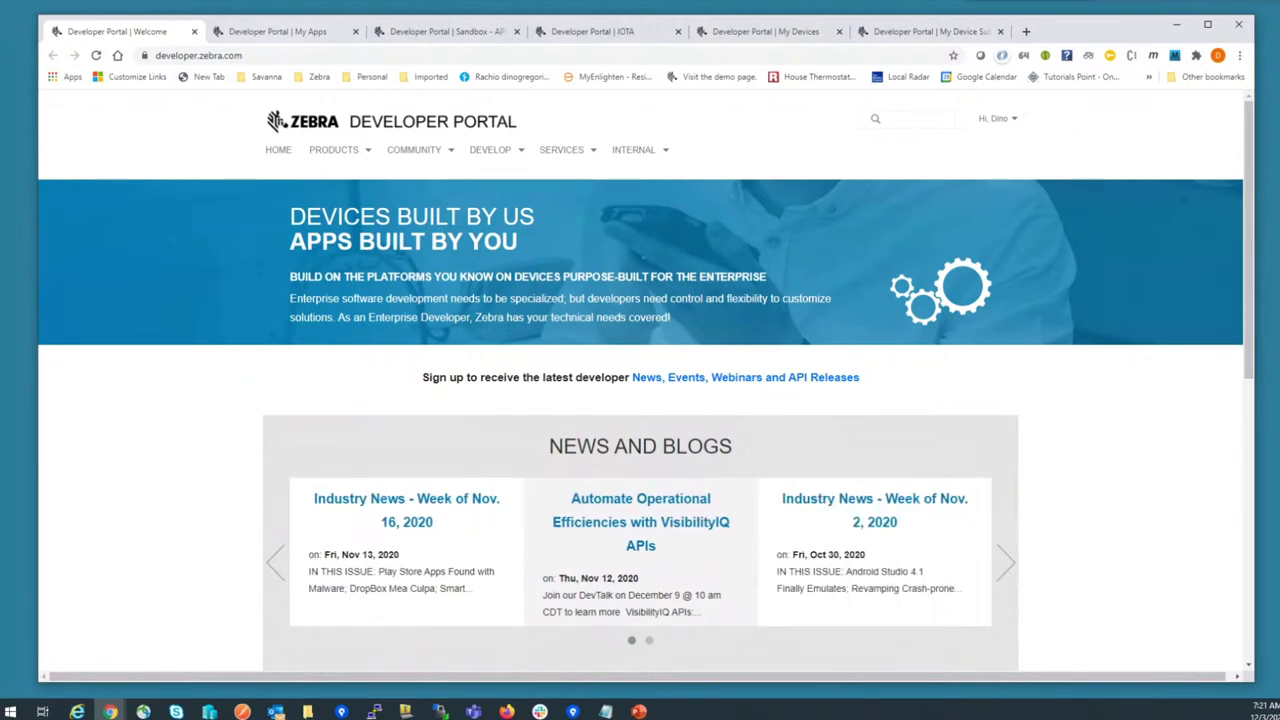
Look over the developer portal's home page, the device subscriptions page and the My Devices page
key("ctrl+Tab")
key("ctrl+shift+Tab")
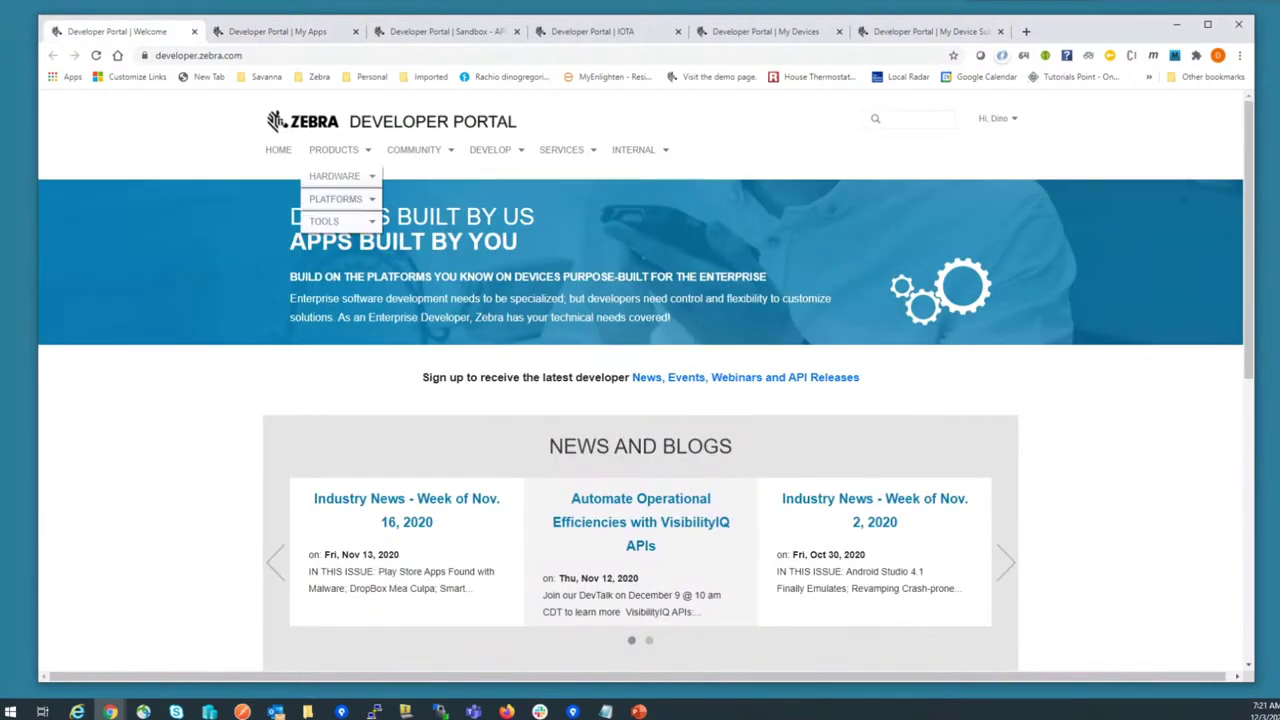
mouse_move(414, 149)
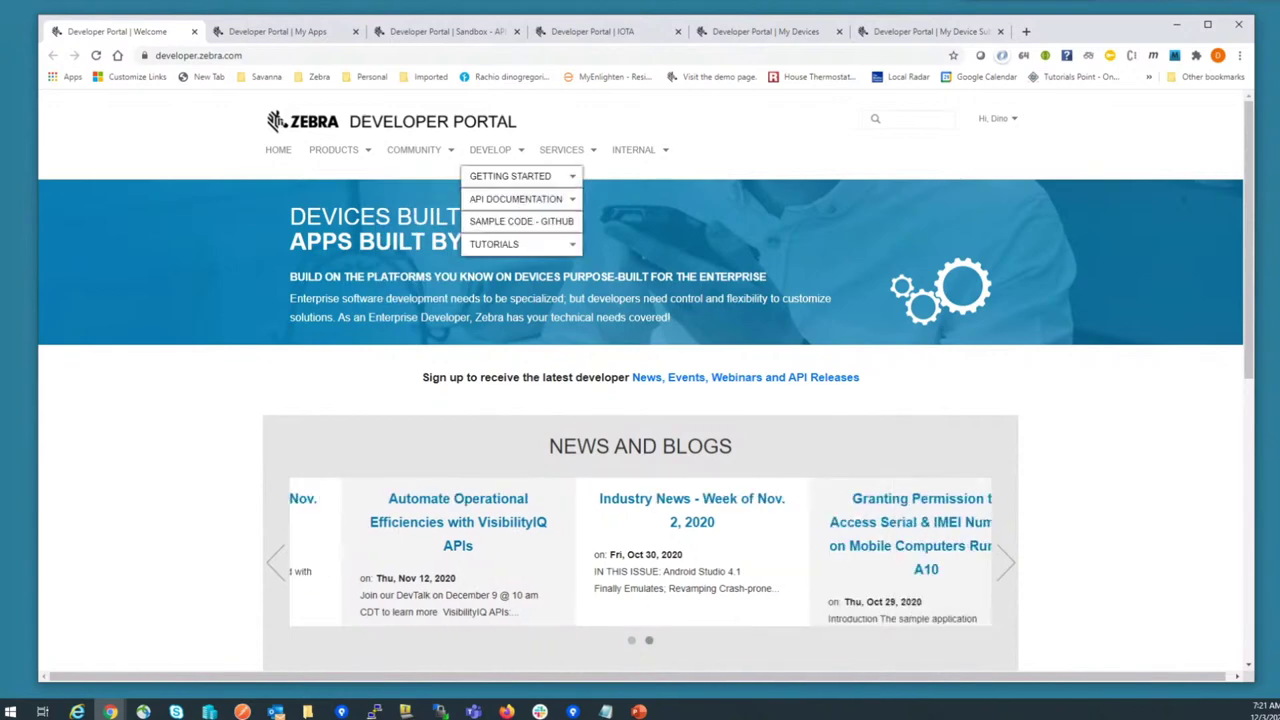
left_click(930, 31)
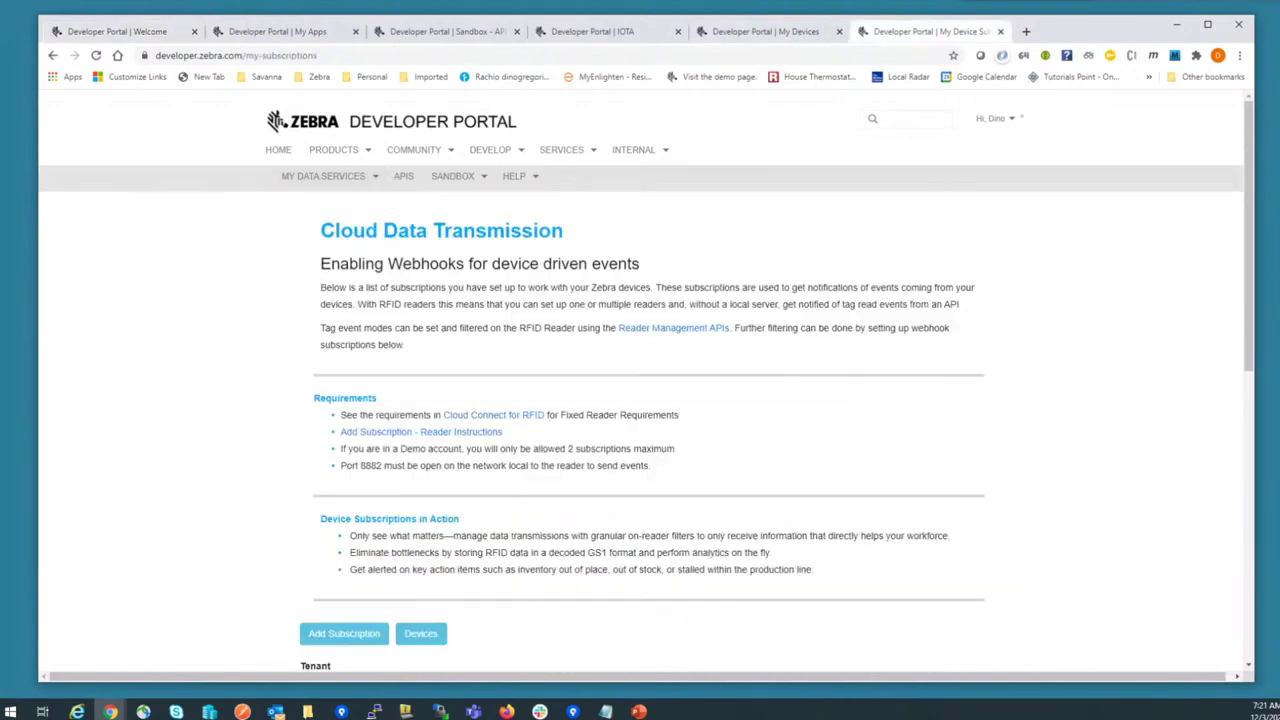
scroll(640, 386, "down", 3)
scroll(640, 386, "up", 2)
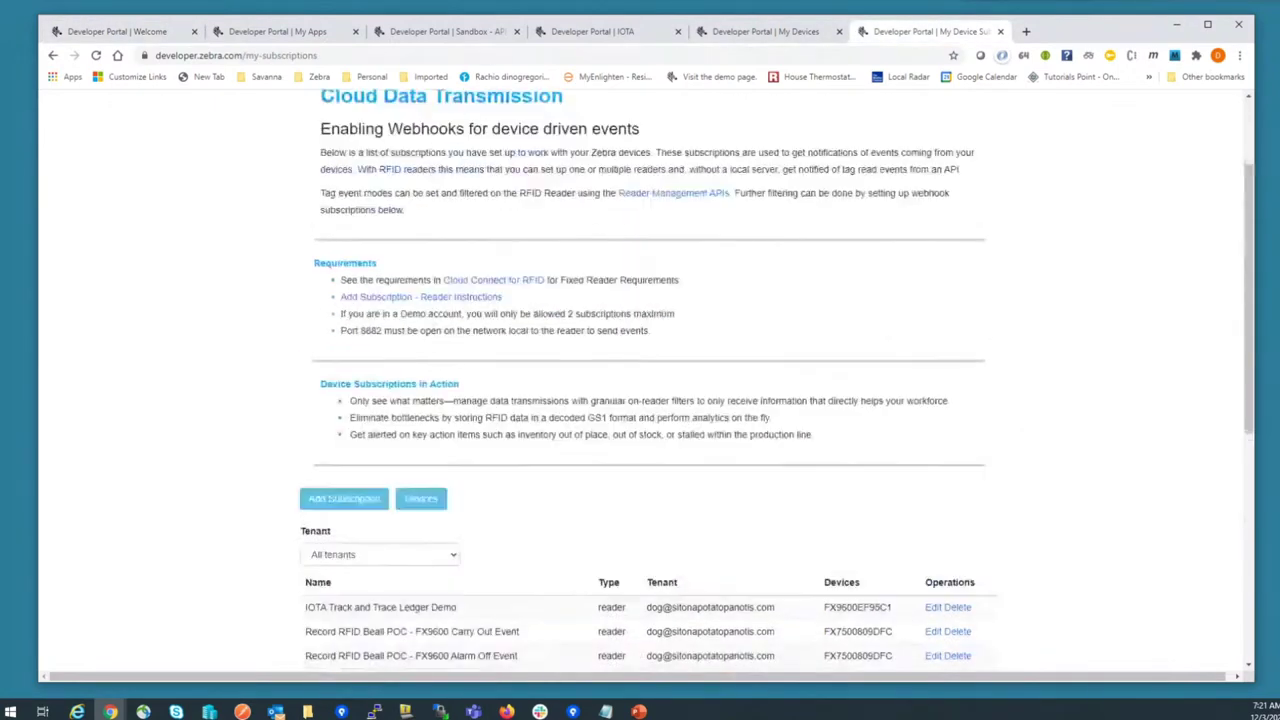
left_click(766, 31)
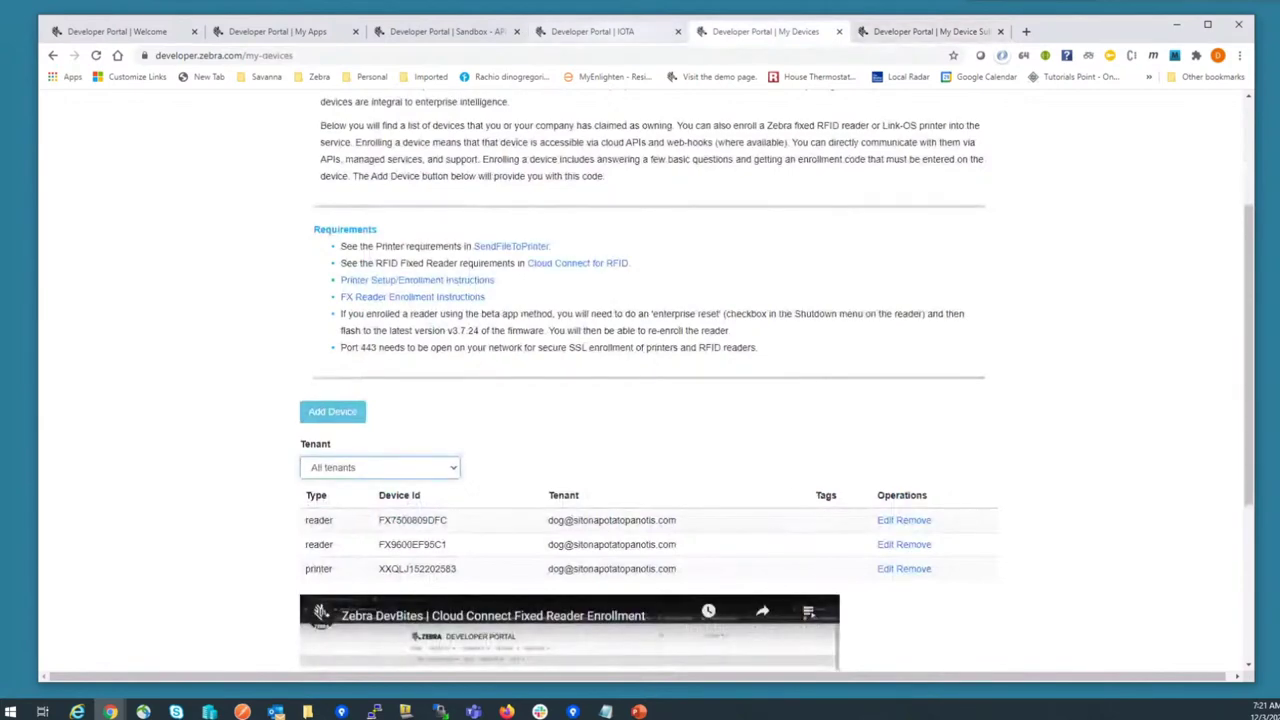
Examine the IOTA Track & Trace Ledger API page, including its tutorial material and RFID transaction endpoints
key("ctrl+shift+Tab")
scroll(765, 352, "up", 6)
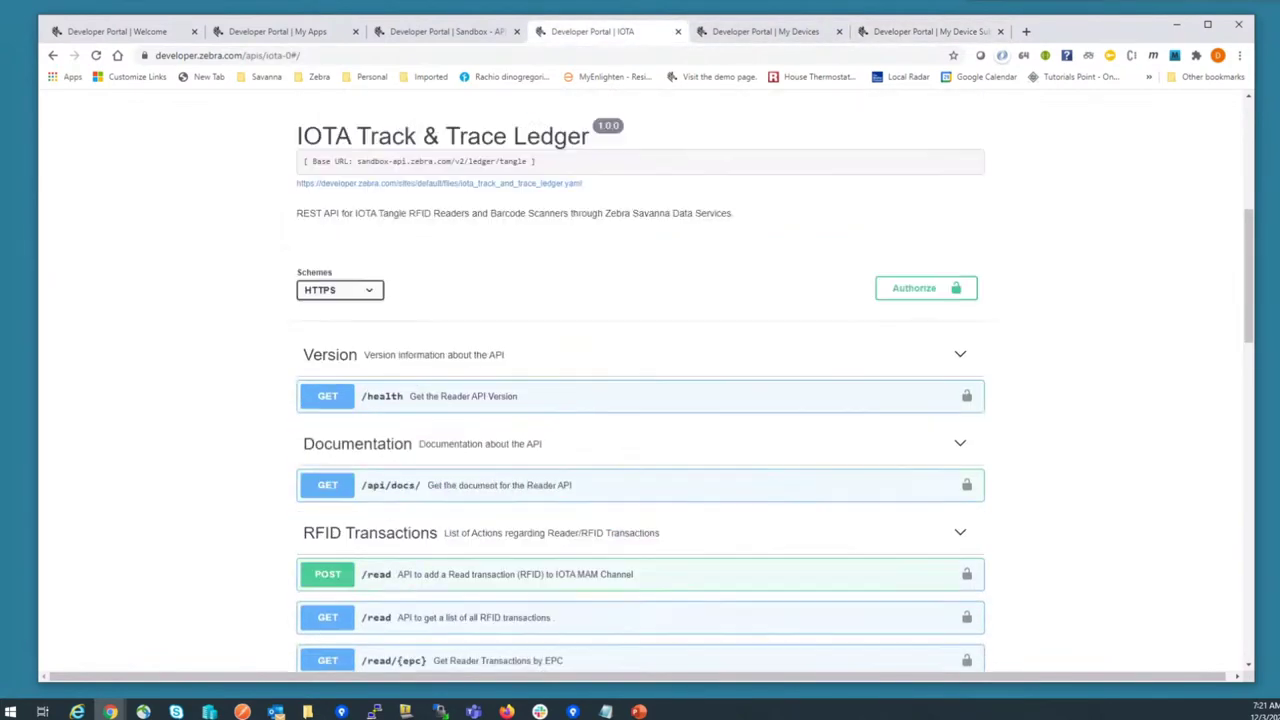
scroll(765, 352, "up", 1)
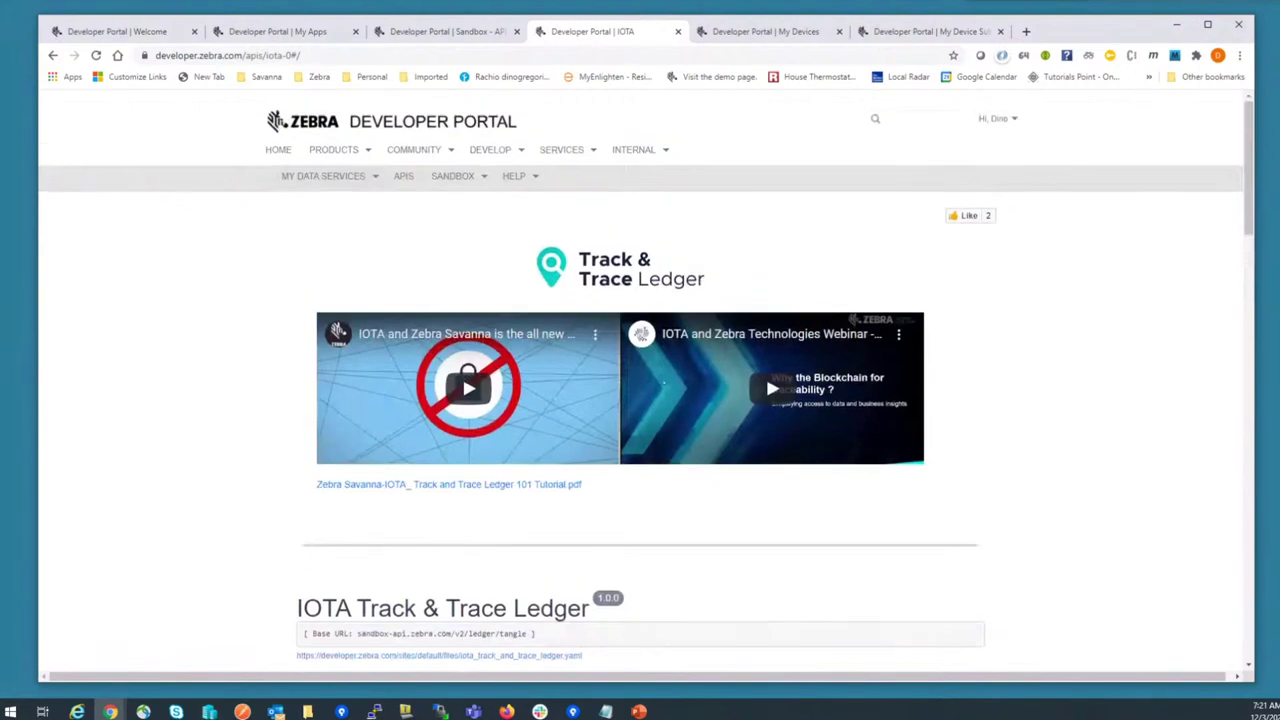
scroll(765, 374, "down", 5)
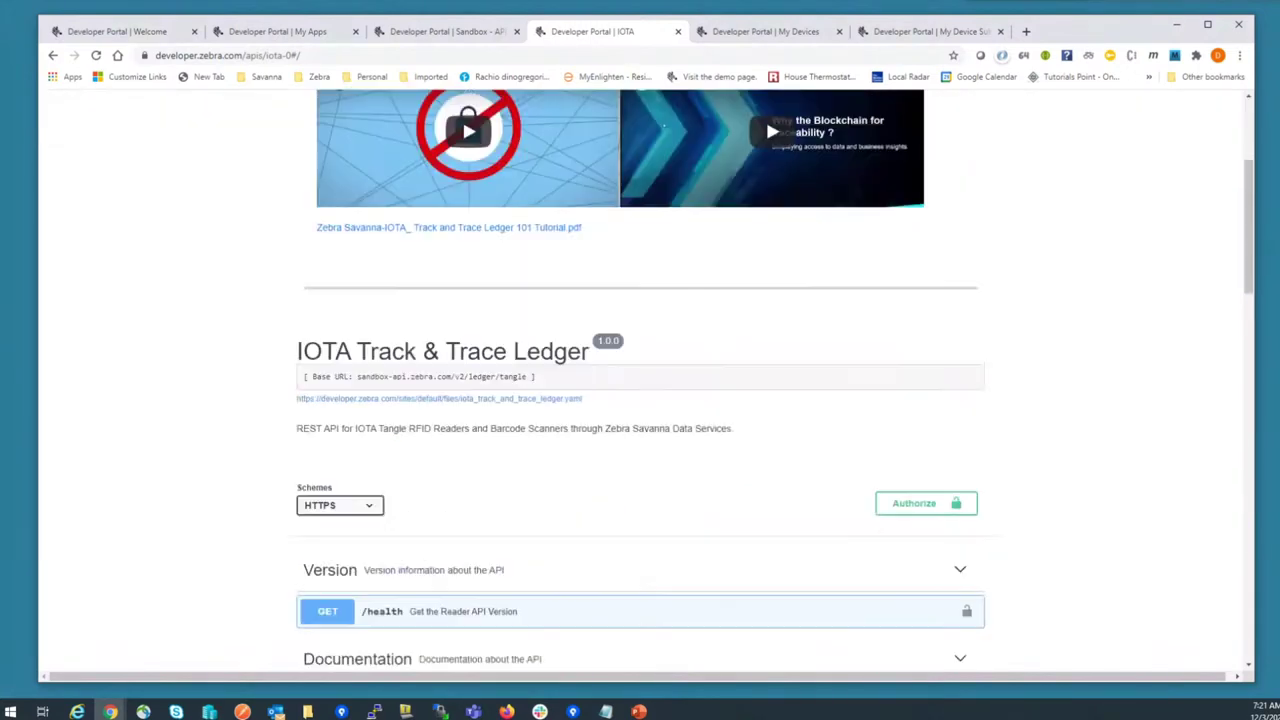
scroll(640, 380, "down", 3)
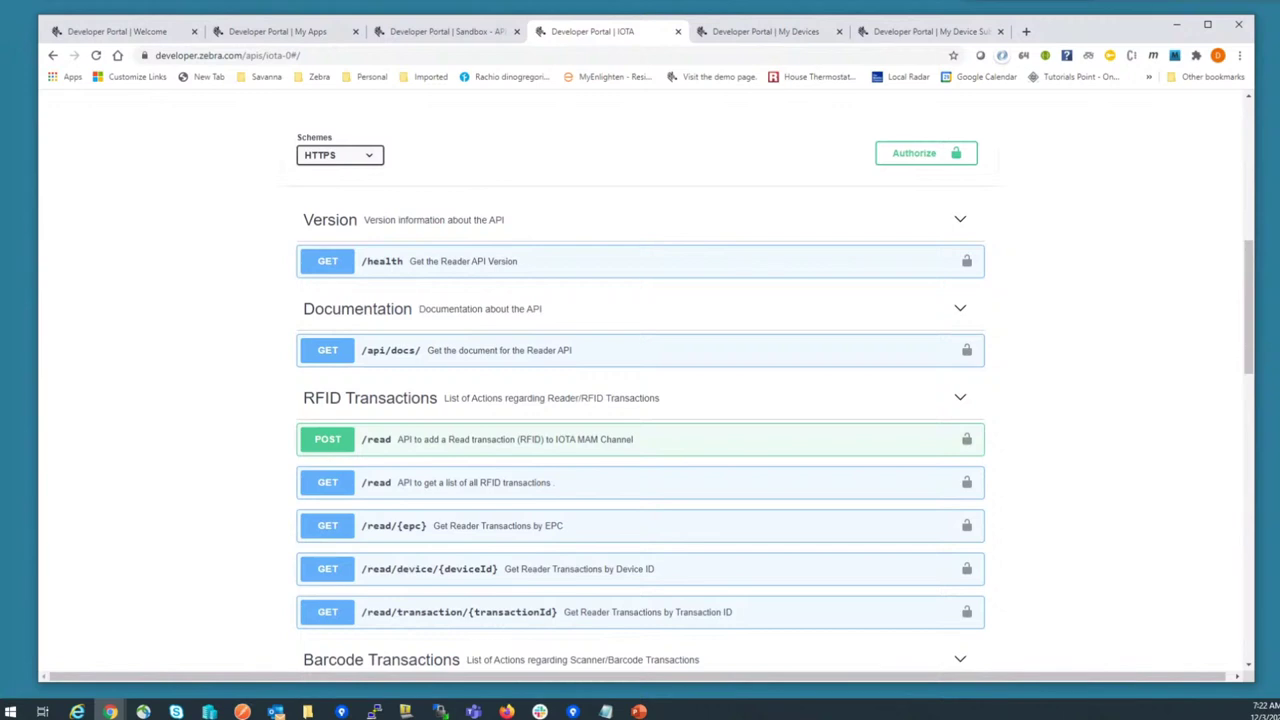
scroll(640, 380, "up", 8)
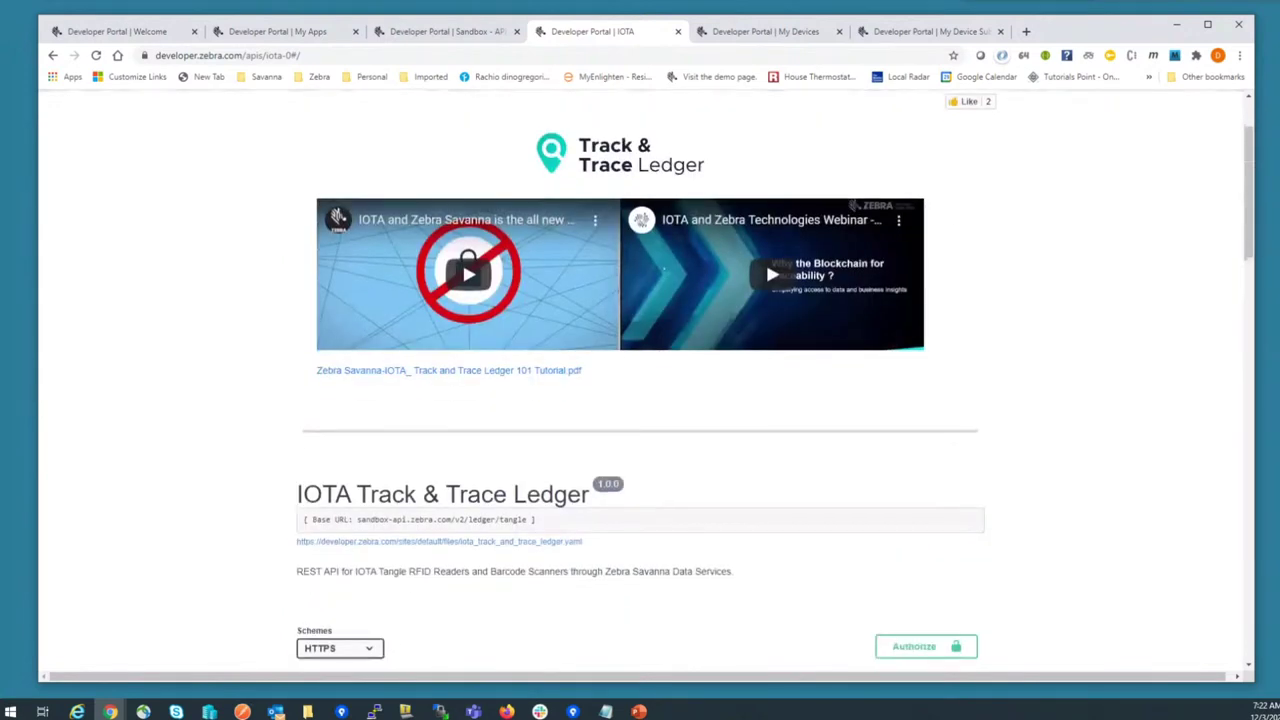
scroll(765, 370, "up", 3)
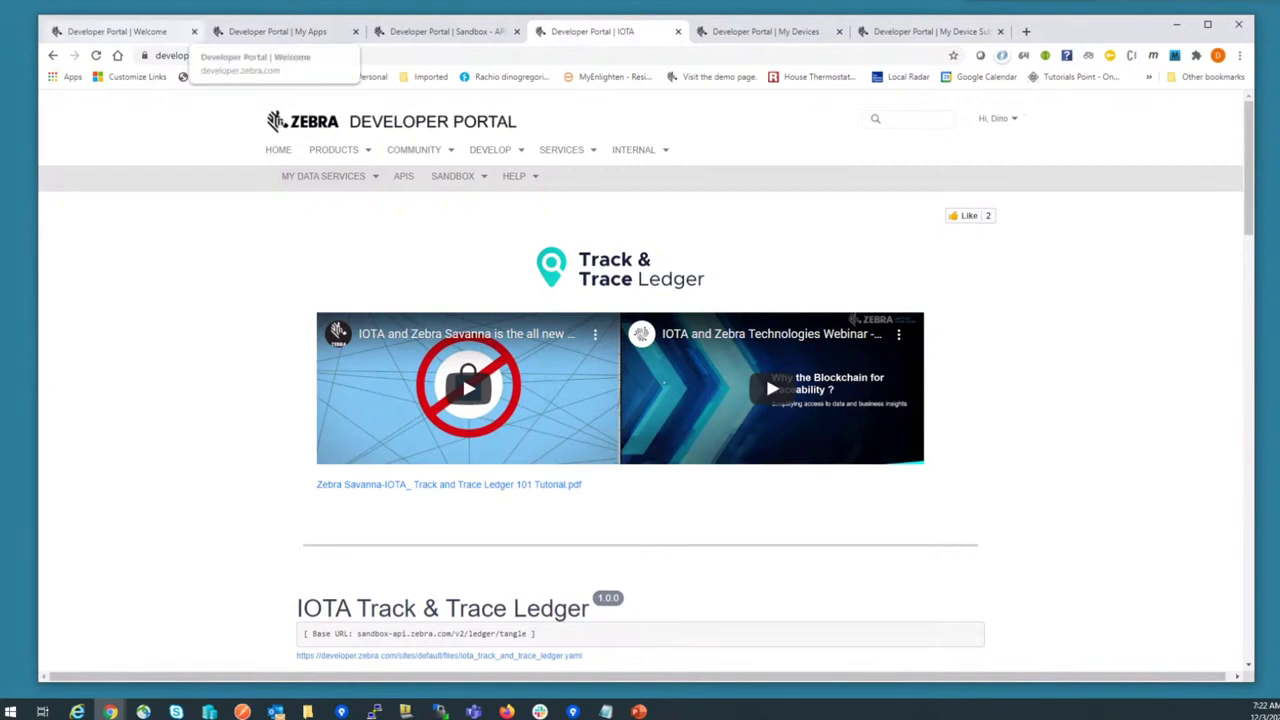
Go from the portal's home page through the account settings to the list of the account's apps
left_click(265, 32)
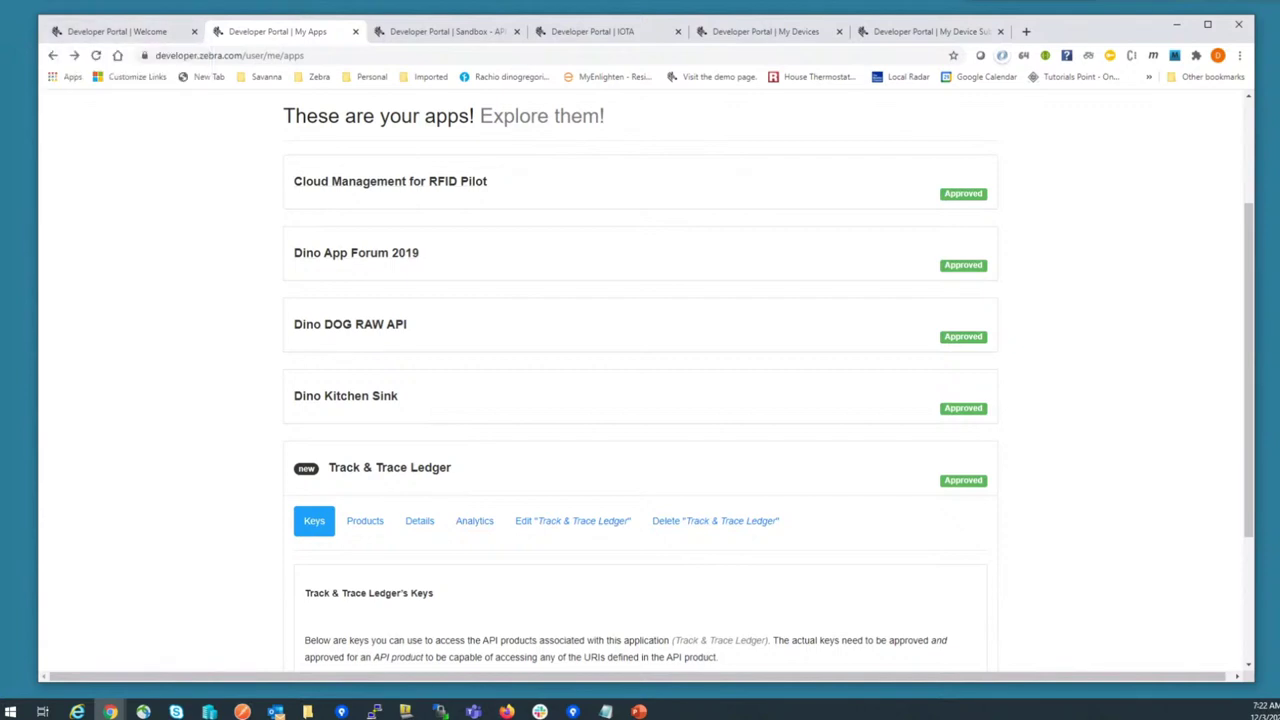
left_click(117, 31)
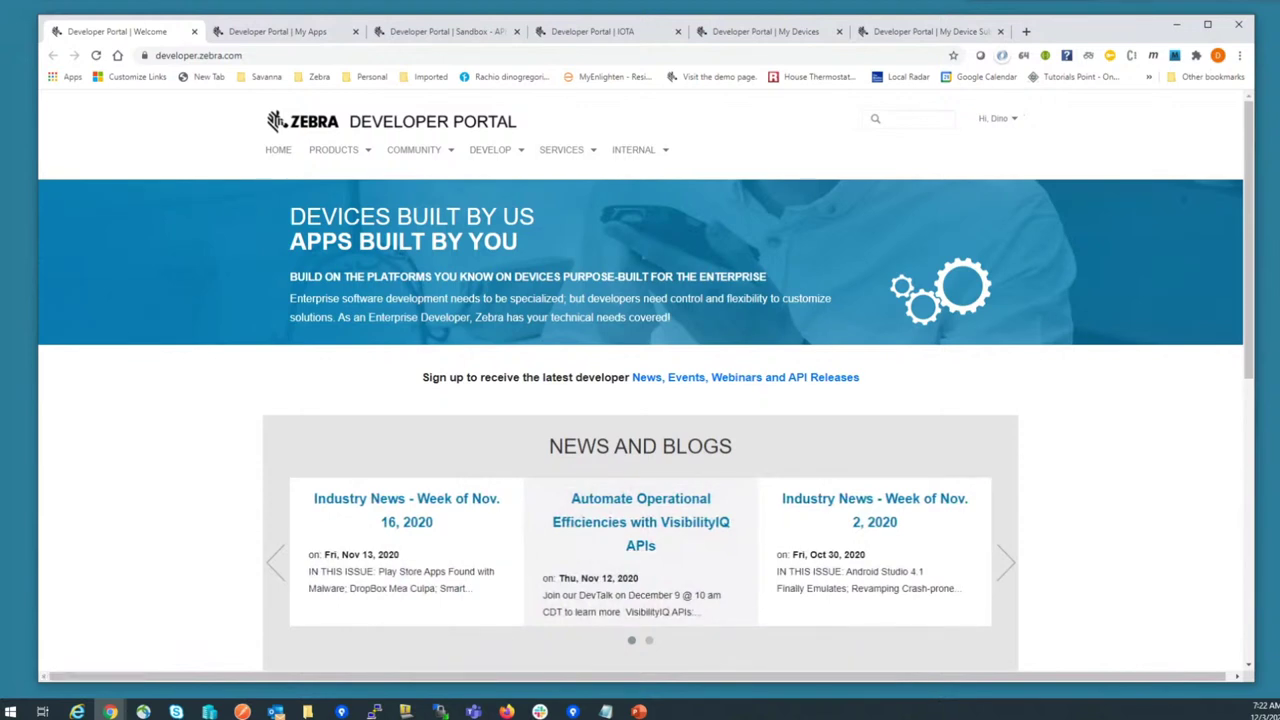
left_click(1005, 118)
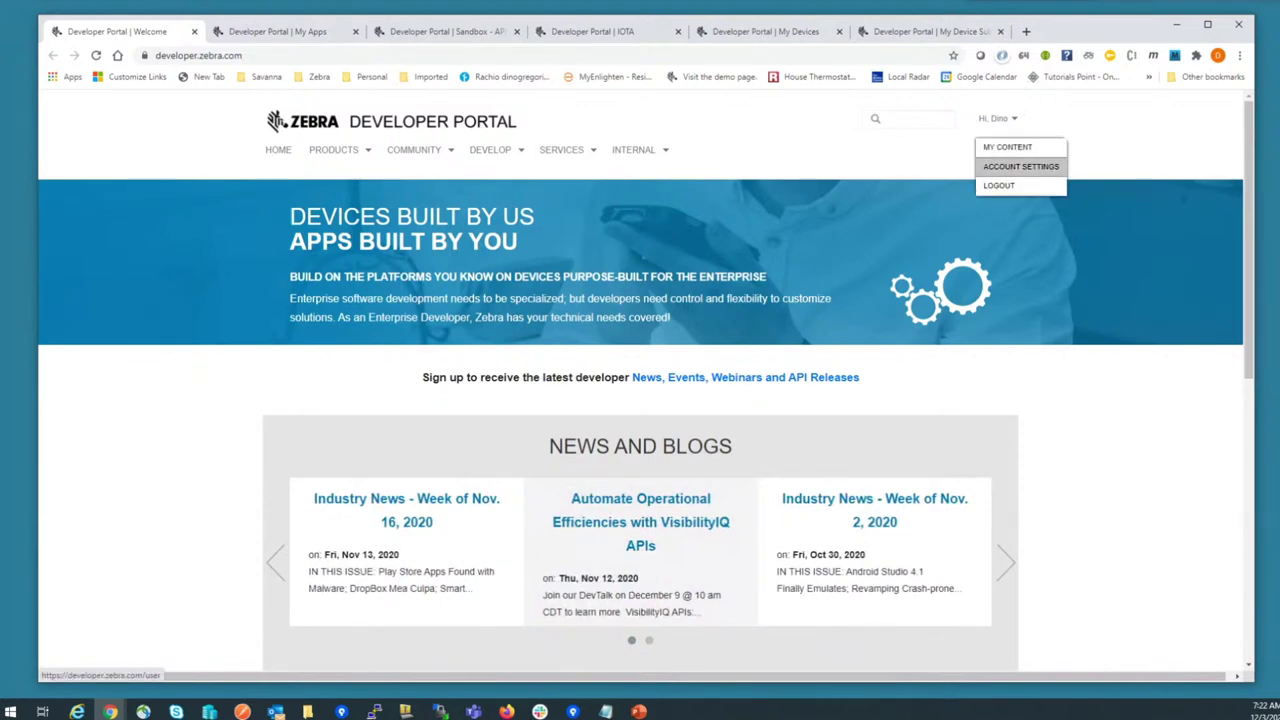
left_click(1020, 166)
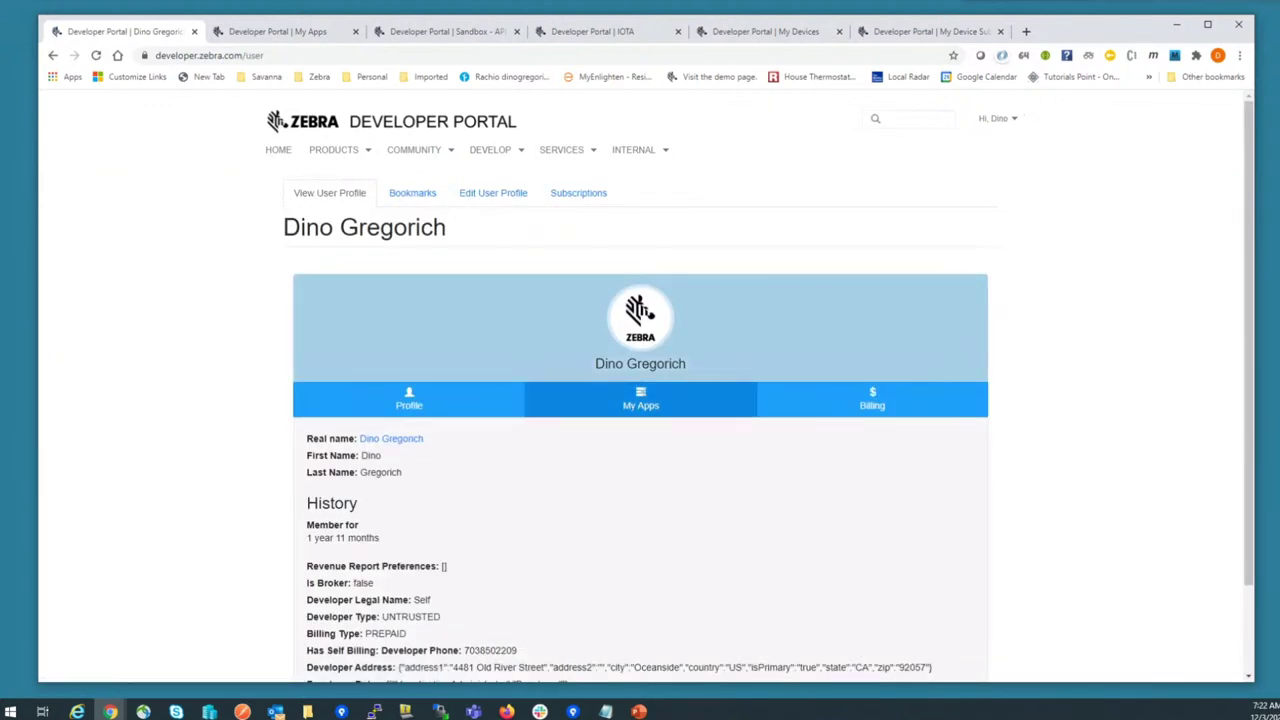
left_click(640, 398)
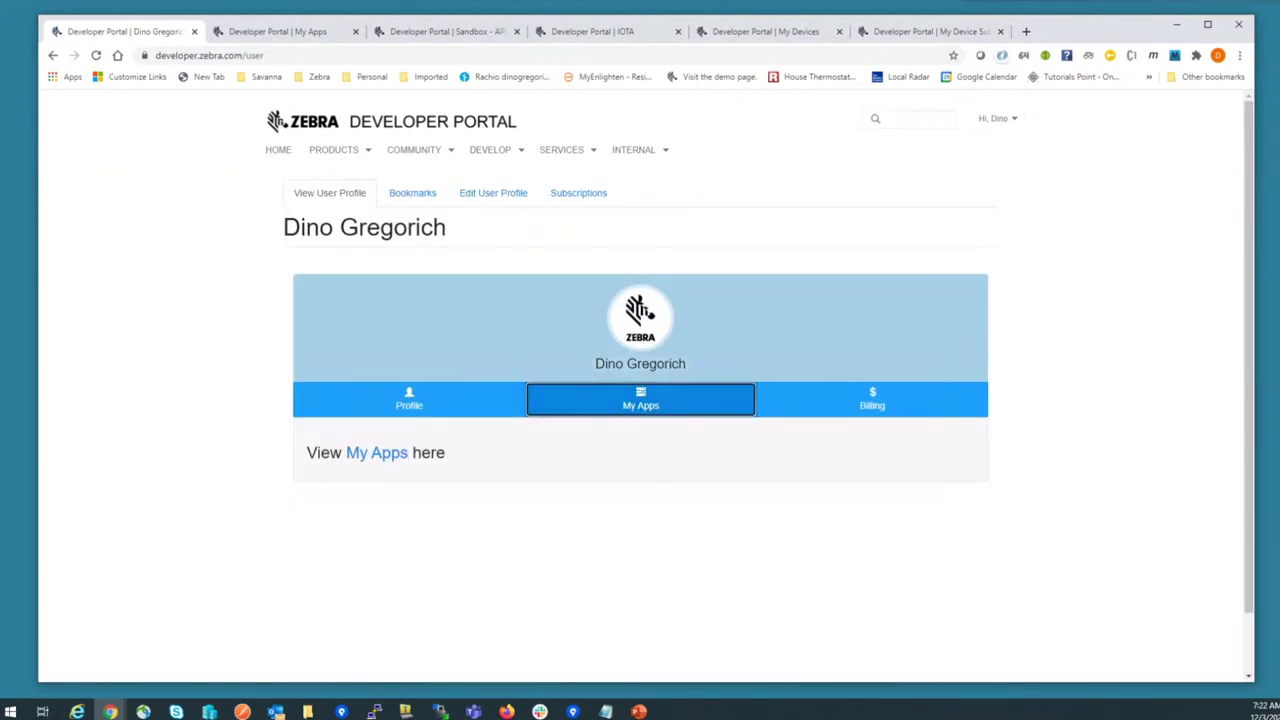
left_click(377, 453)
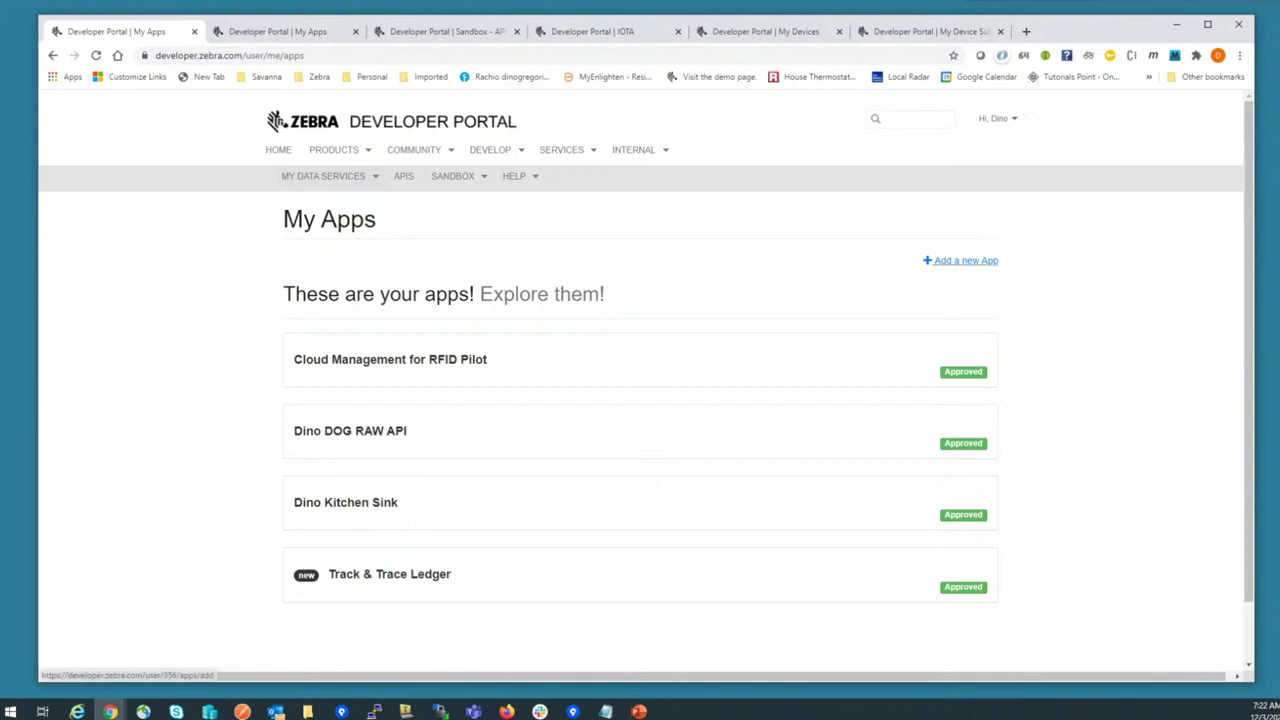
Start a new app named "New Track& Trace" with the app URL localhost
left_click(965, 260)
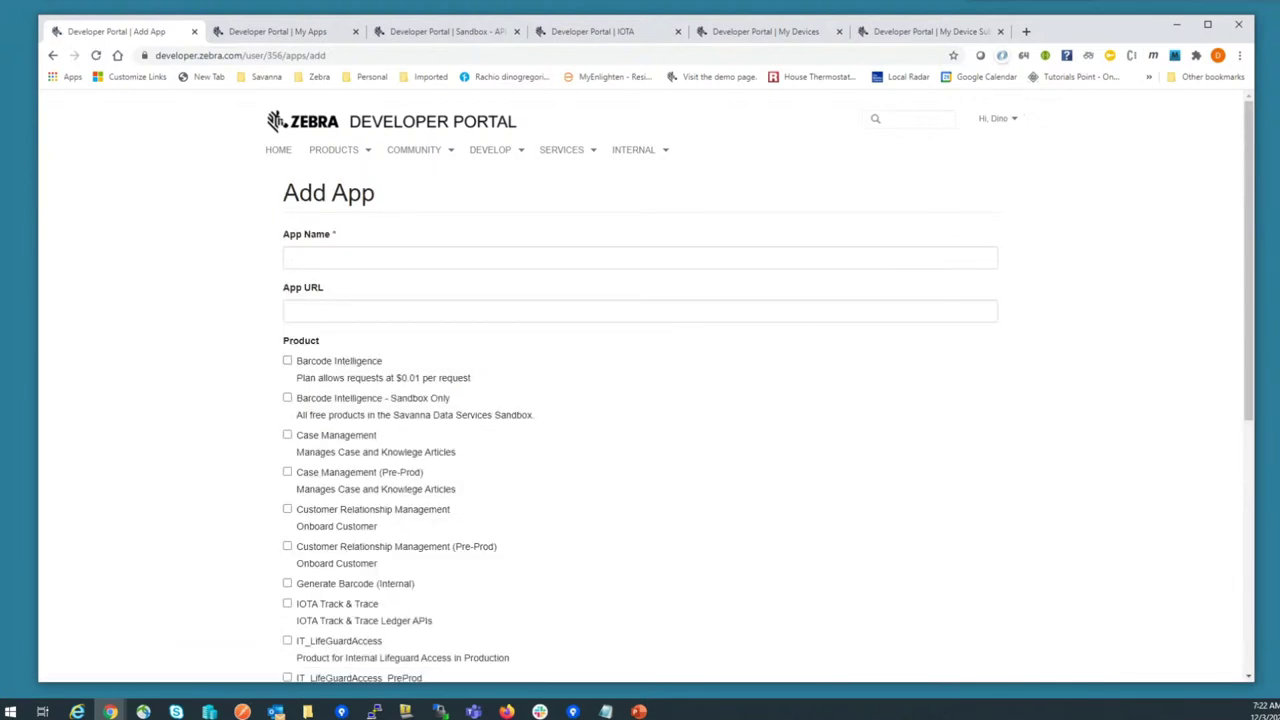
left_click(292, 257)
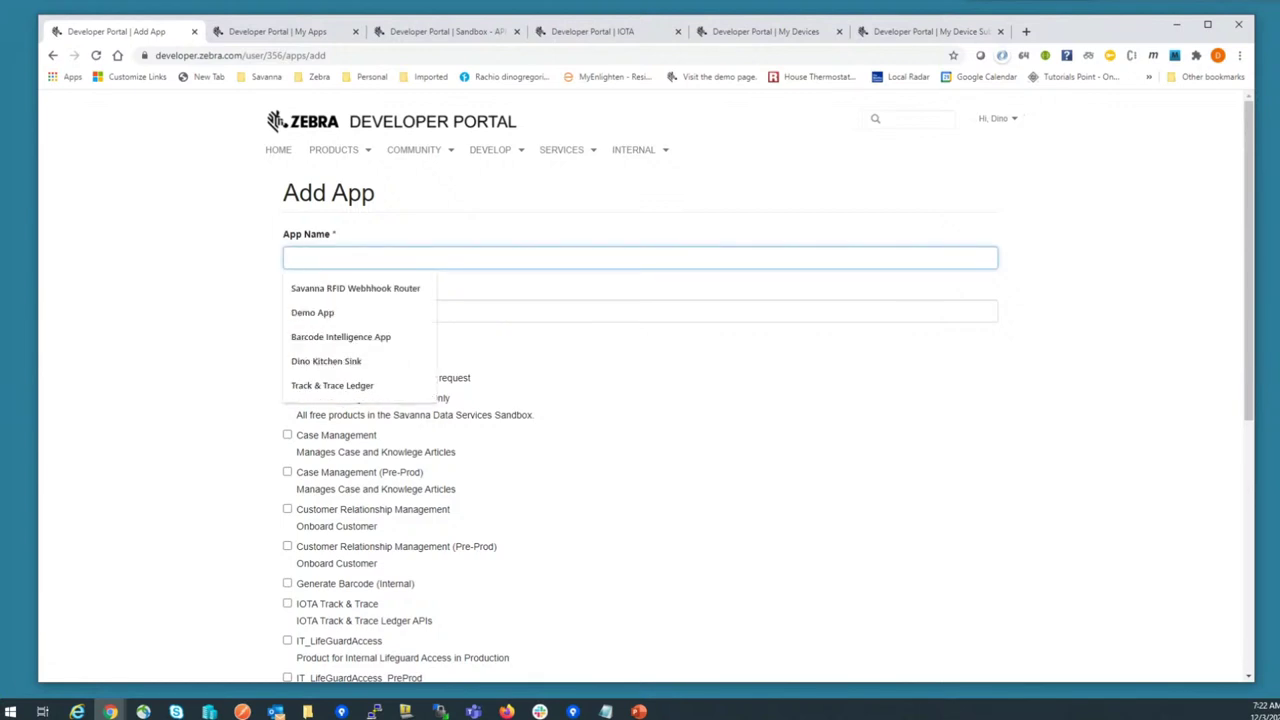
type("New Track")
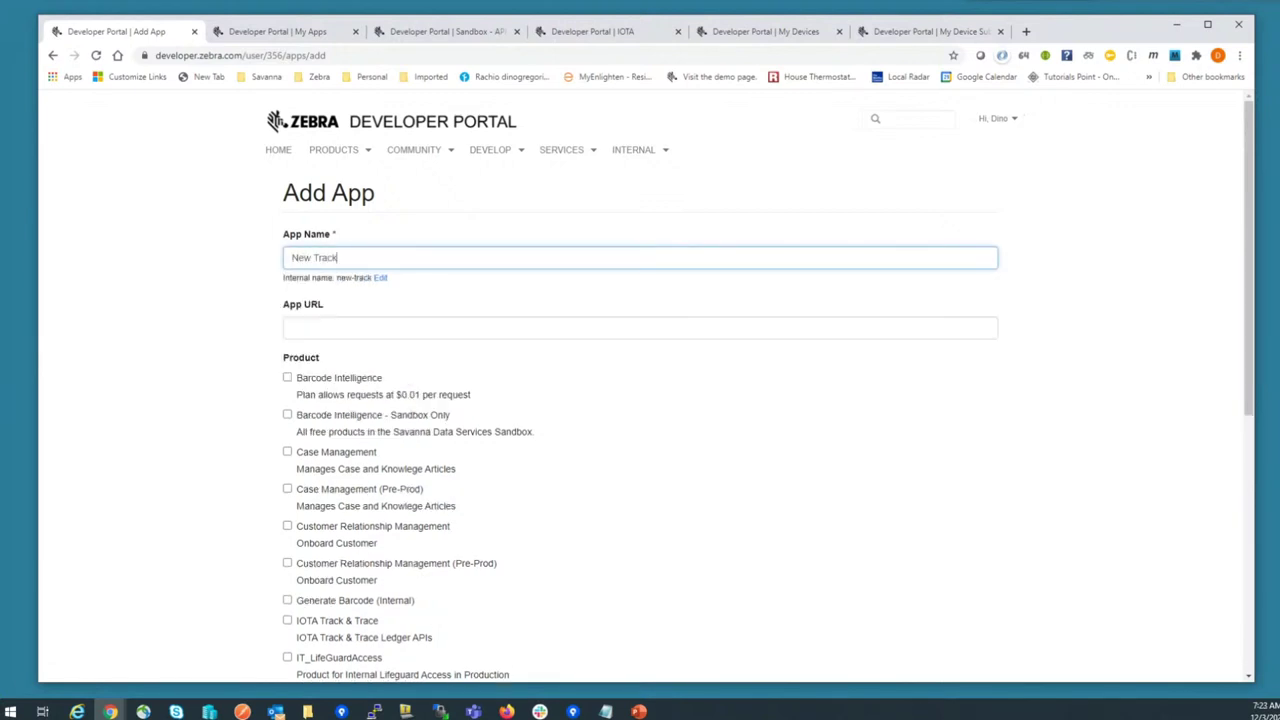
type("& Trace")
key("Tab")
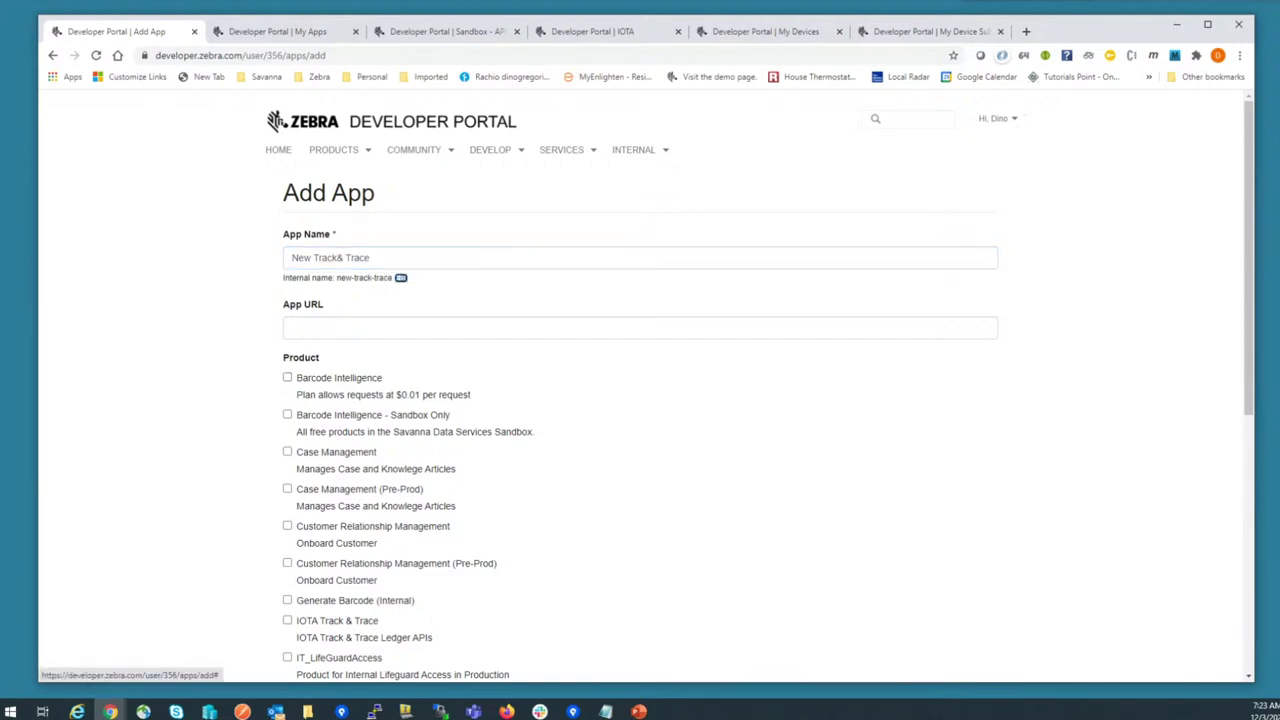
key("Tab")
type("localhost")
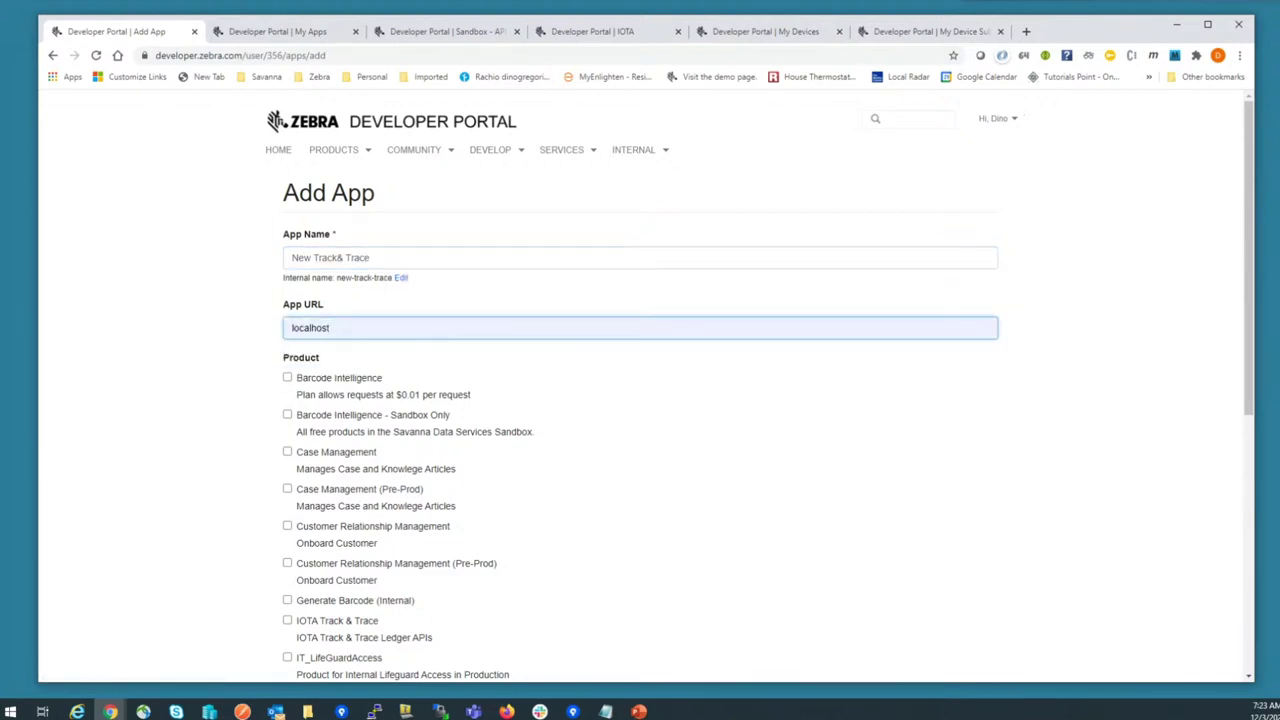
Assign the IOTA Track & Trace product to the new app and create the app
scroll(640, 400, "down", 1)
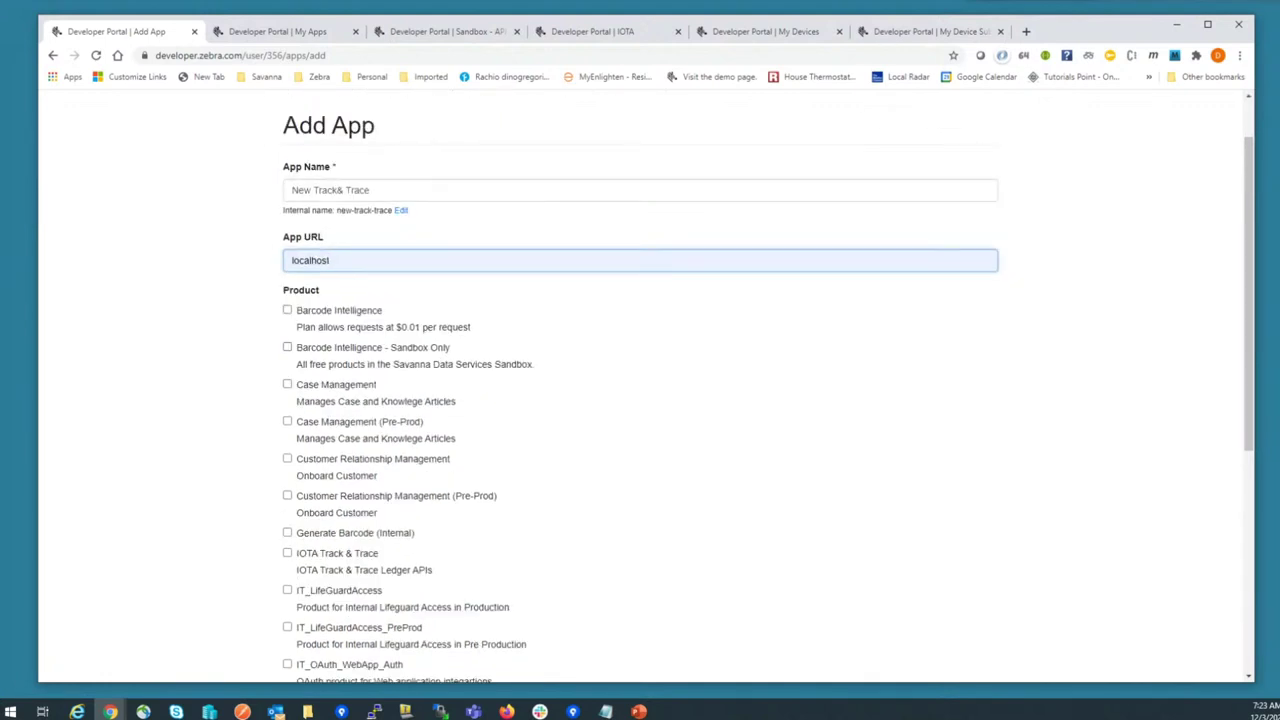
scroll(640, 400, "down", 3)
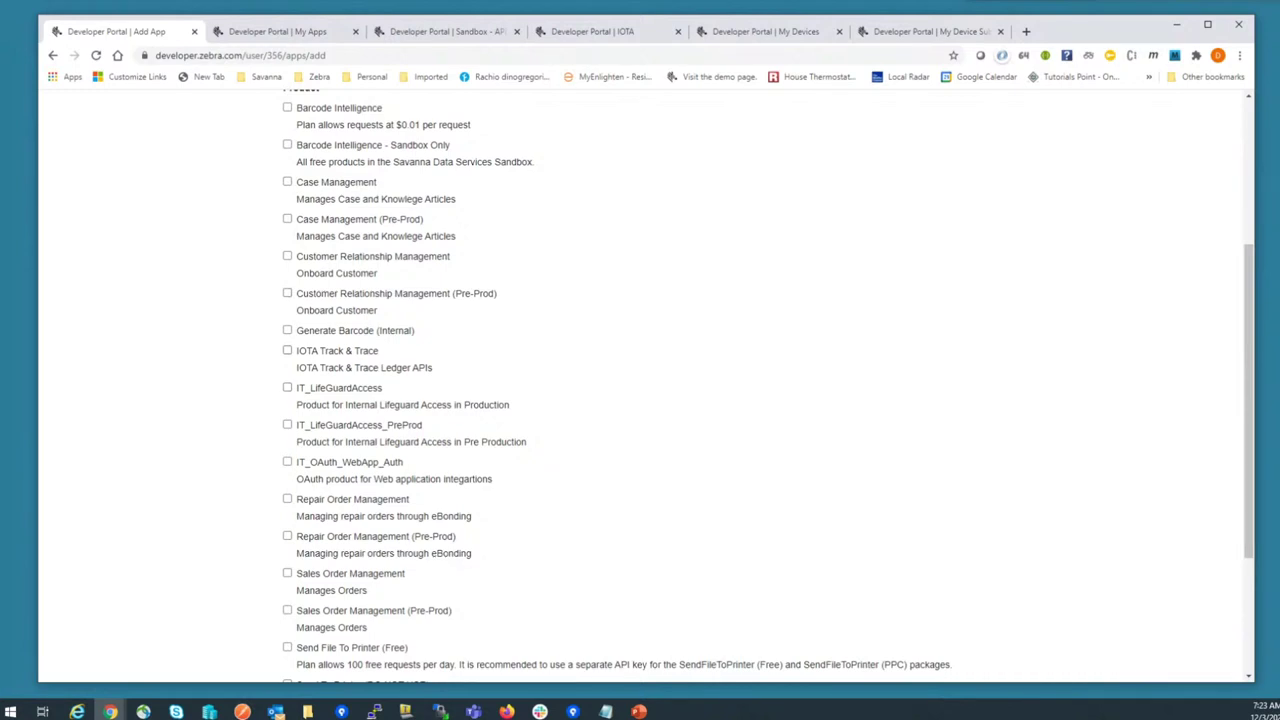
left_click(287, 350)
scroll(640, 386, "down", 3)
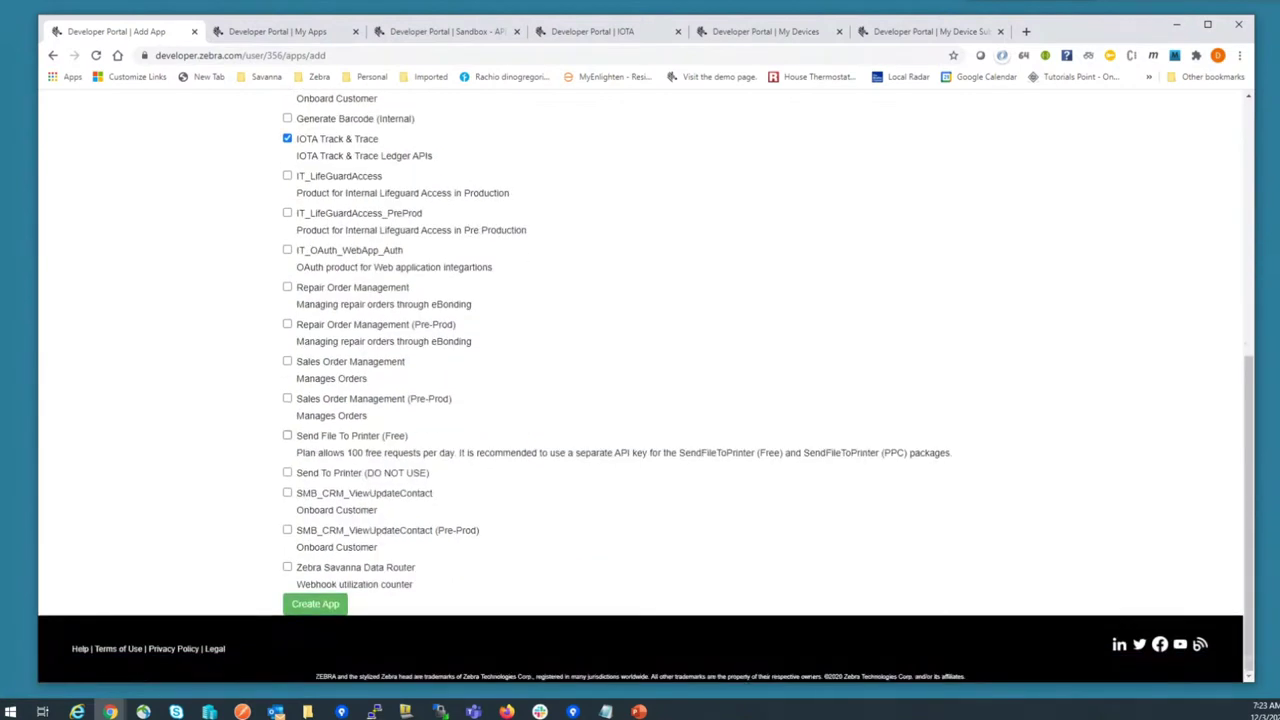
left_click(315, 604)
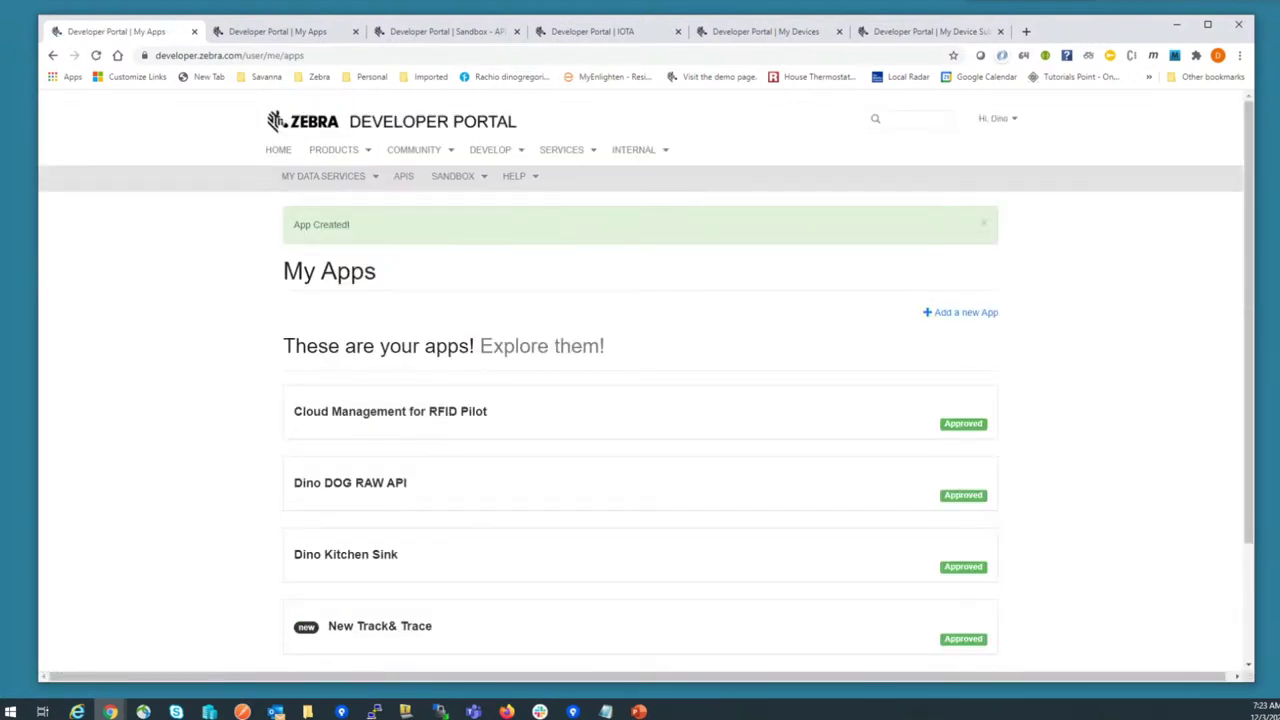
Show the keys of the New Track& Trace app and copy its consumer key
scroll(380, 474, "down", 1)
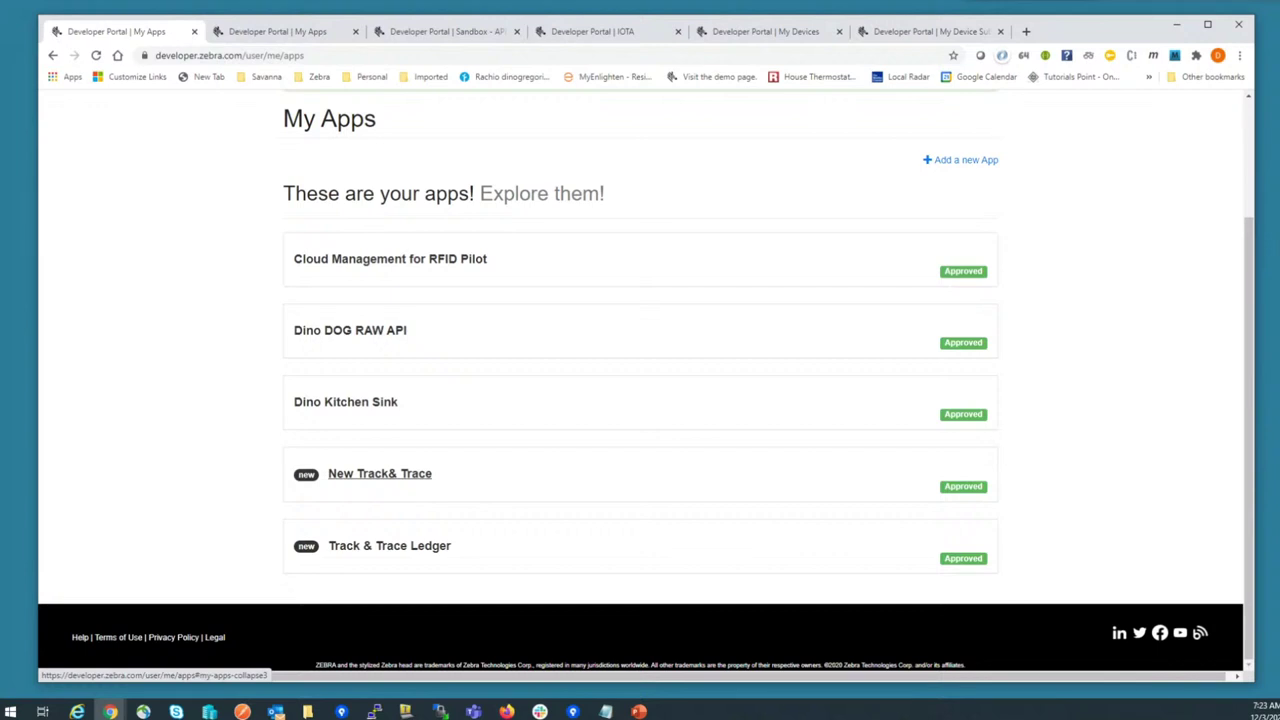
left_click(380, 474)
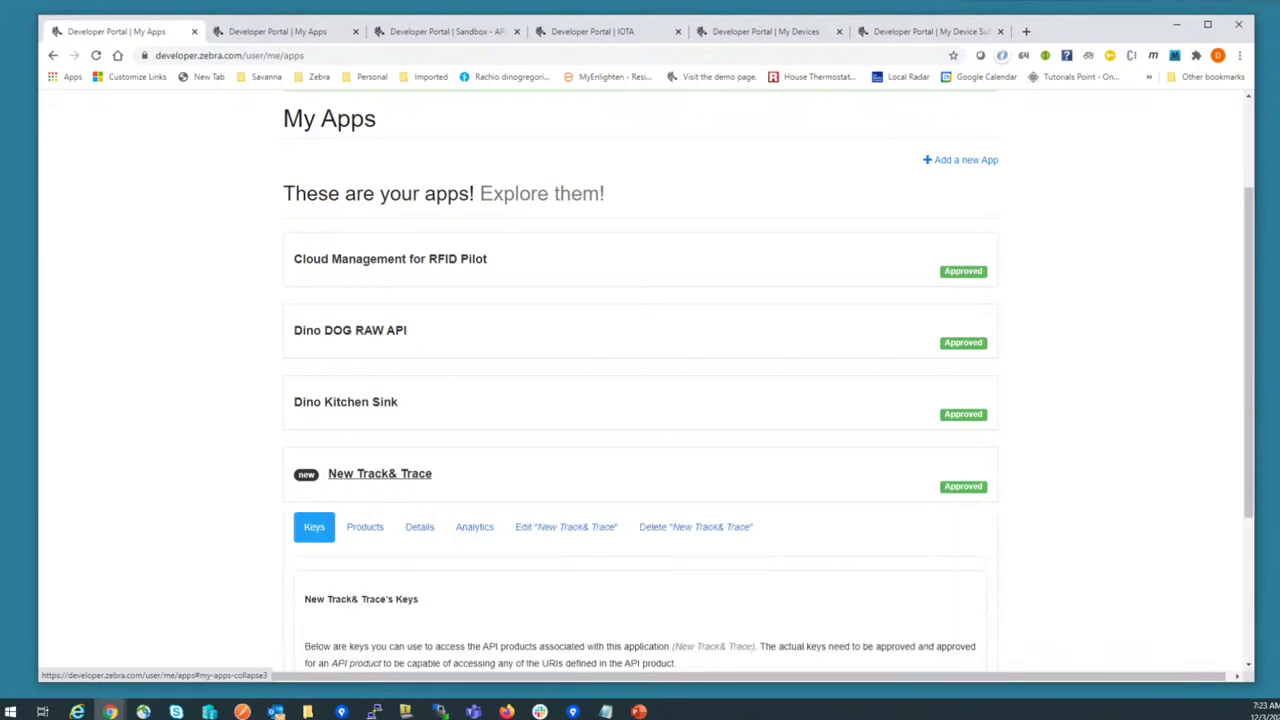
scroll(380, 474, "down", 2)
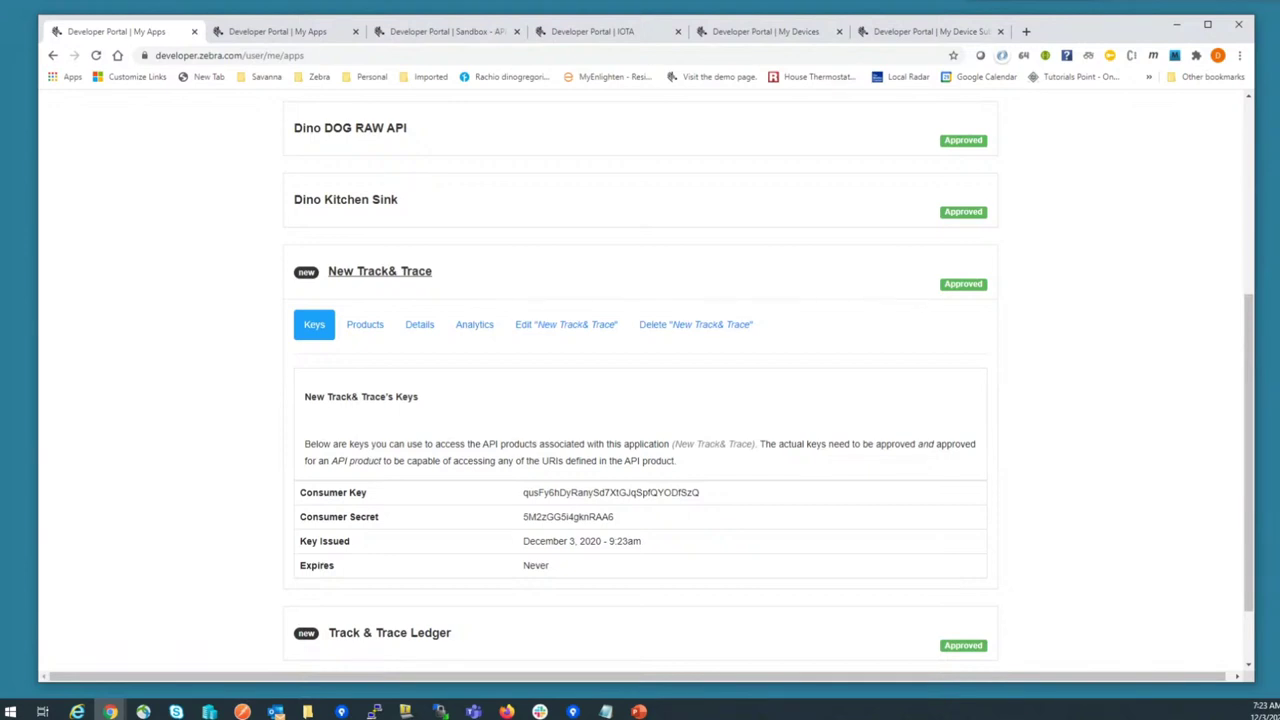
double_click(568, 516)
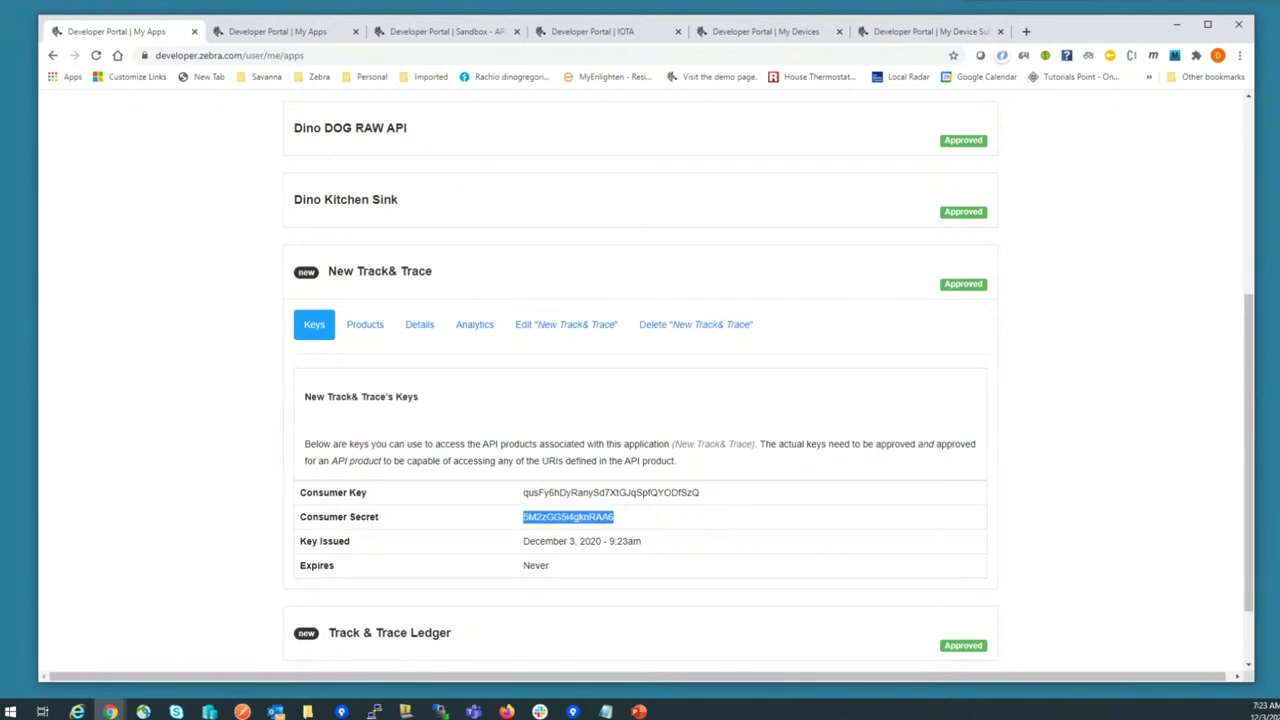
left_click(568, 516)
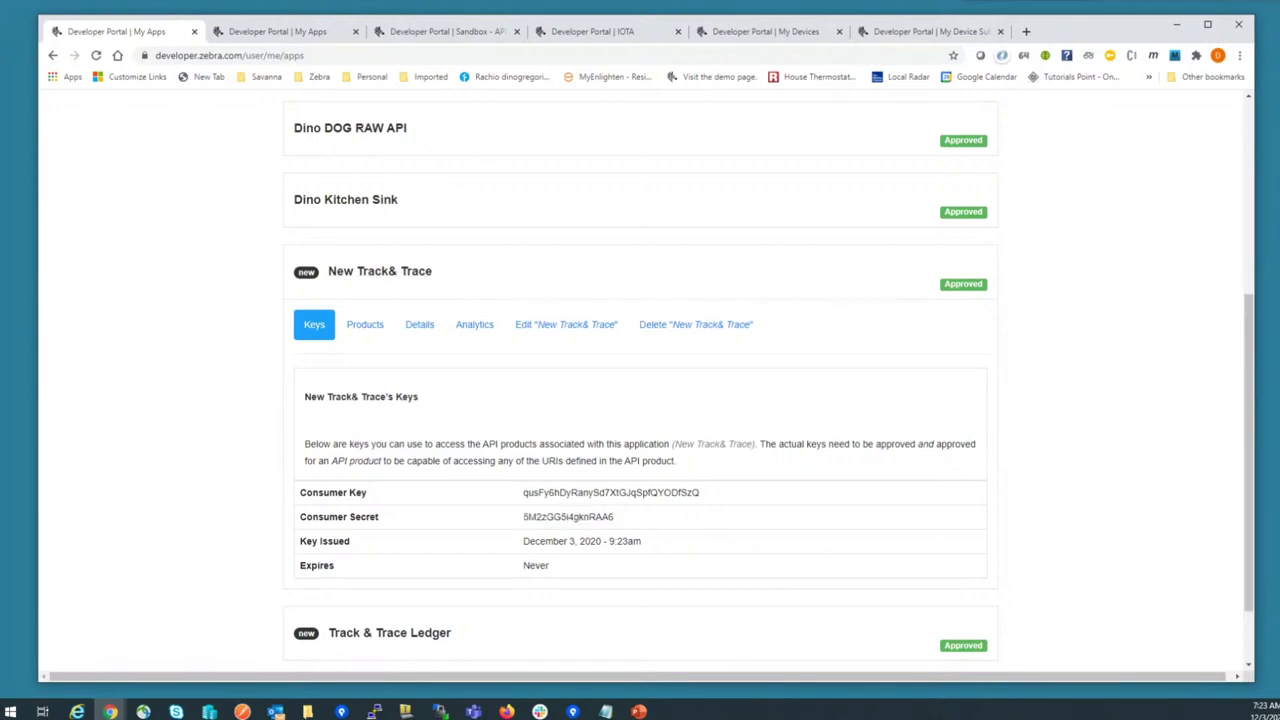
double_click(610, 492)
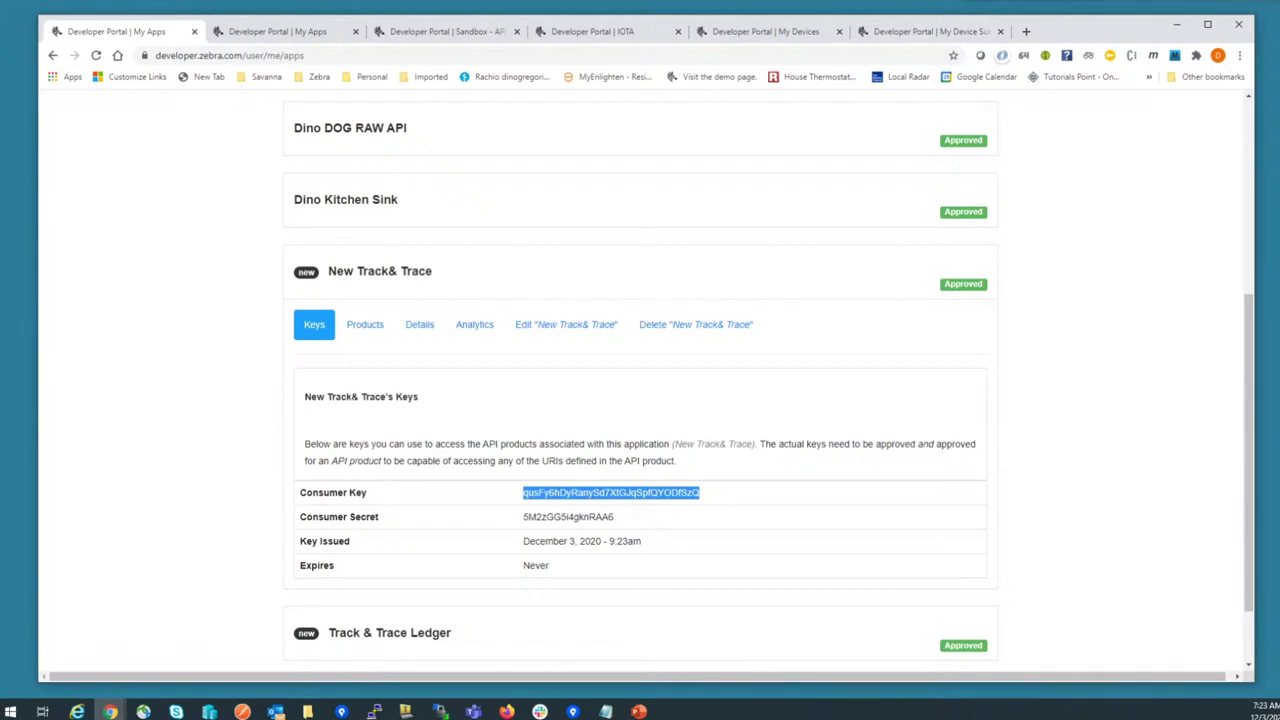
right_click(607, 493)
left_click(640, 501)
View the IOTA Track & Trace Ledger API page again and return to the My Apps list
scroll(640, 380, "up", 3)
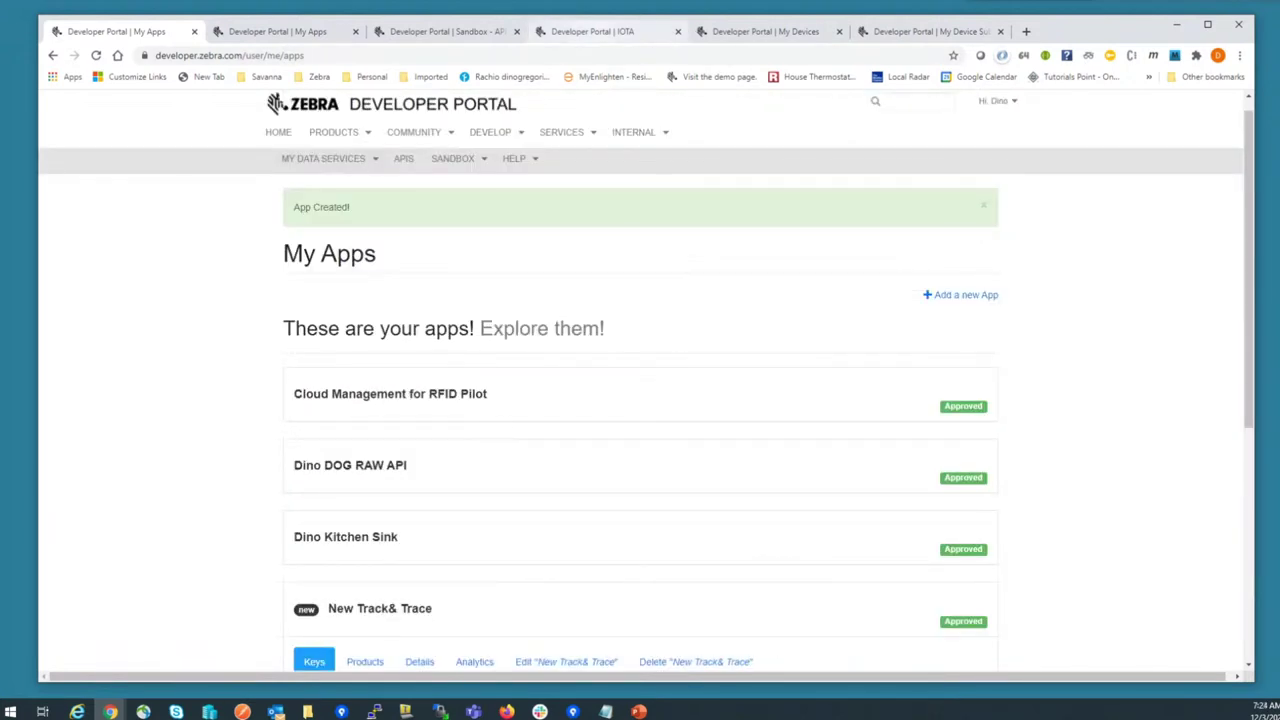
left_click(592, 31)
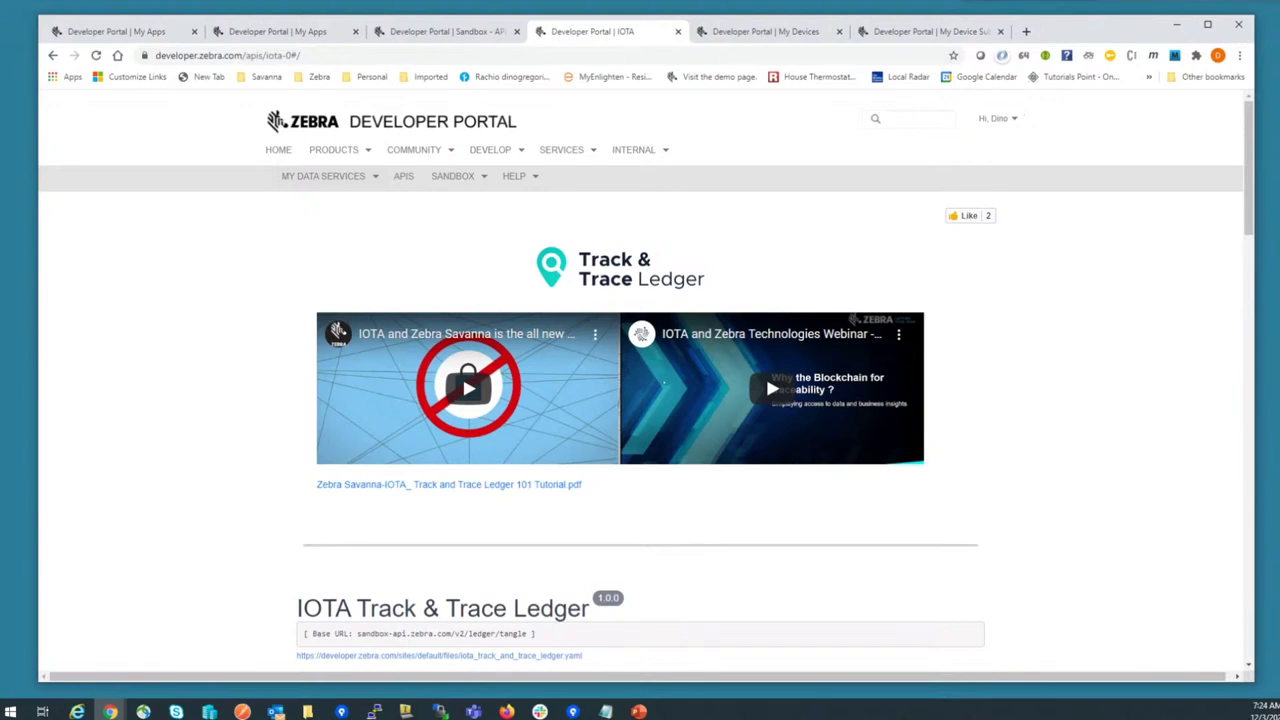
key("ctrl+1")
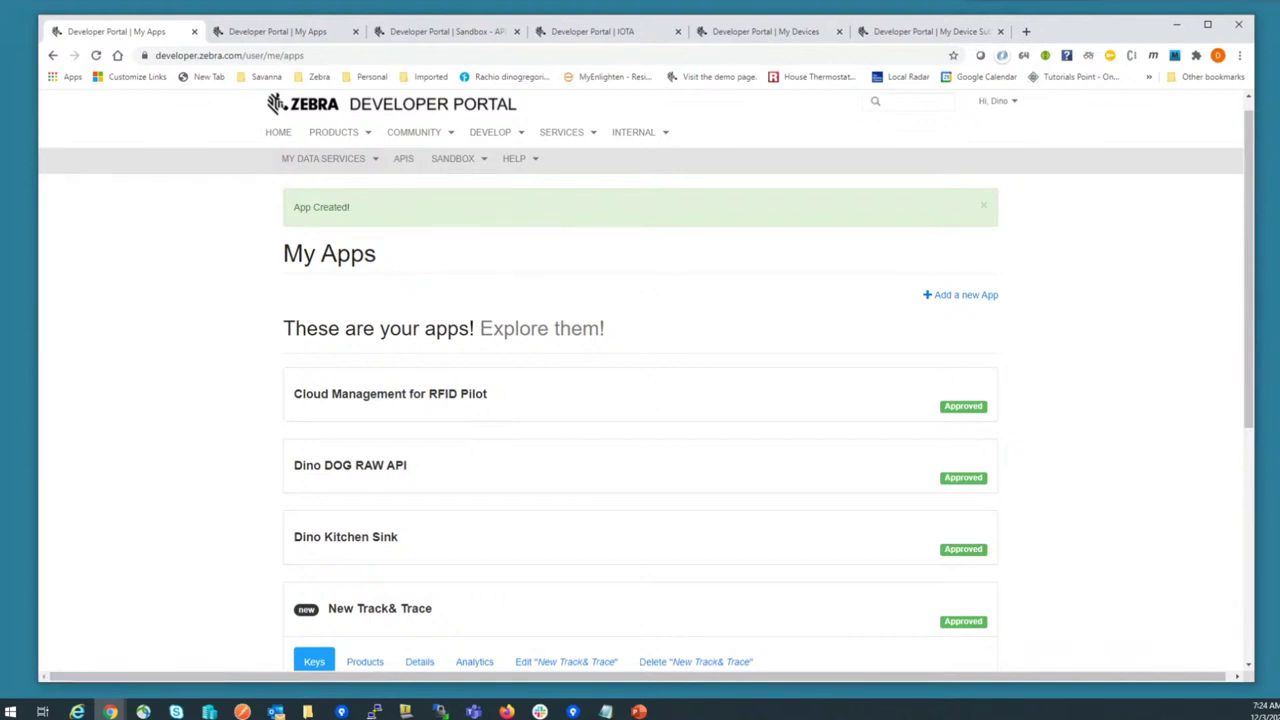
Open the IOTA Track & Trace Ledger API details from the Sandbox API prototypes
mouse_move(459, 159)
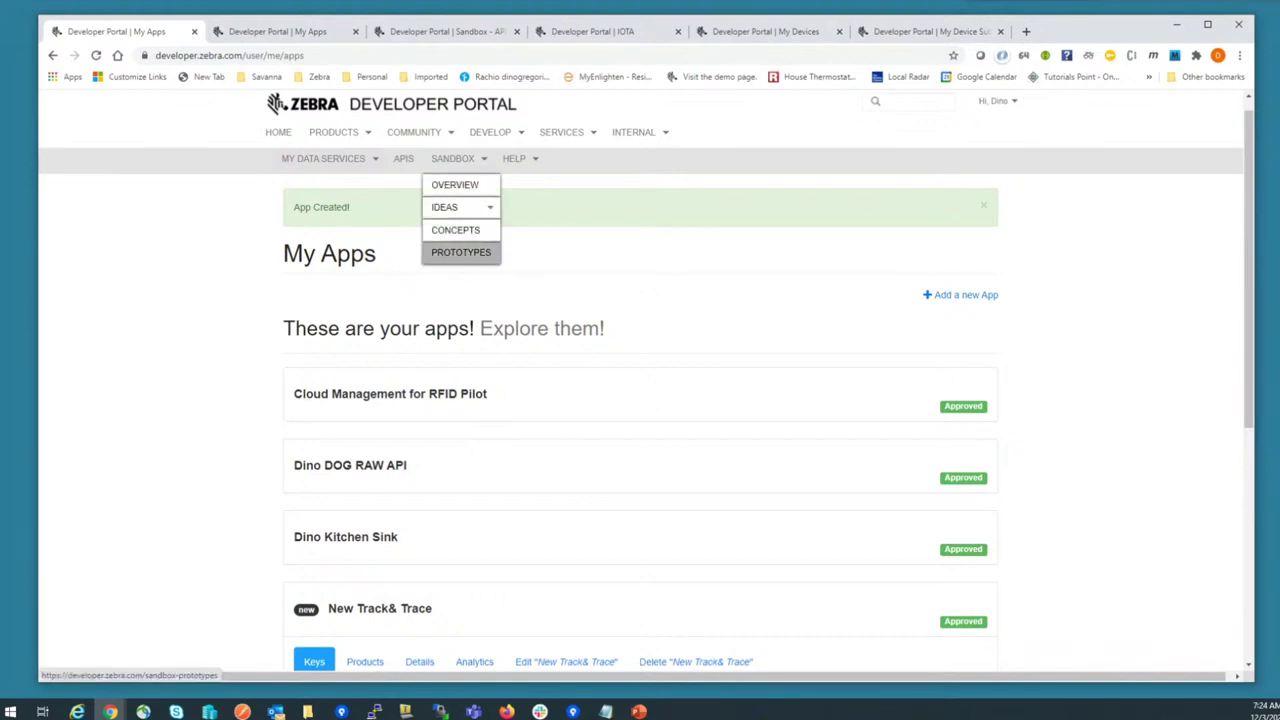
left_click(461, 252)
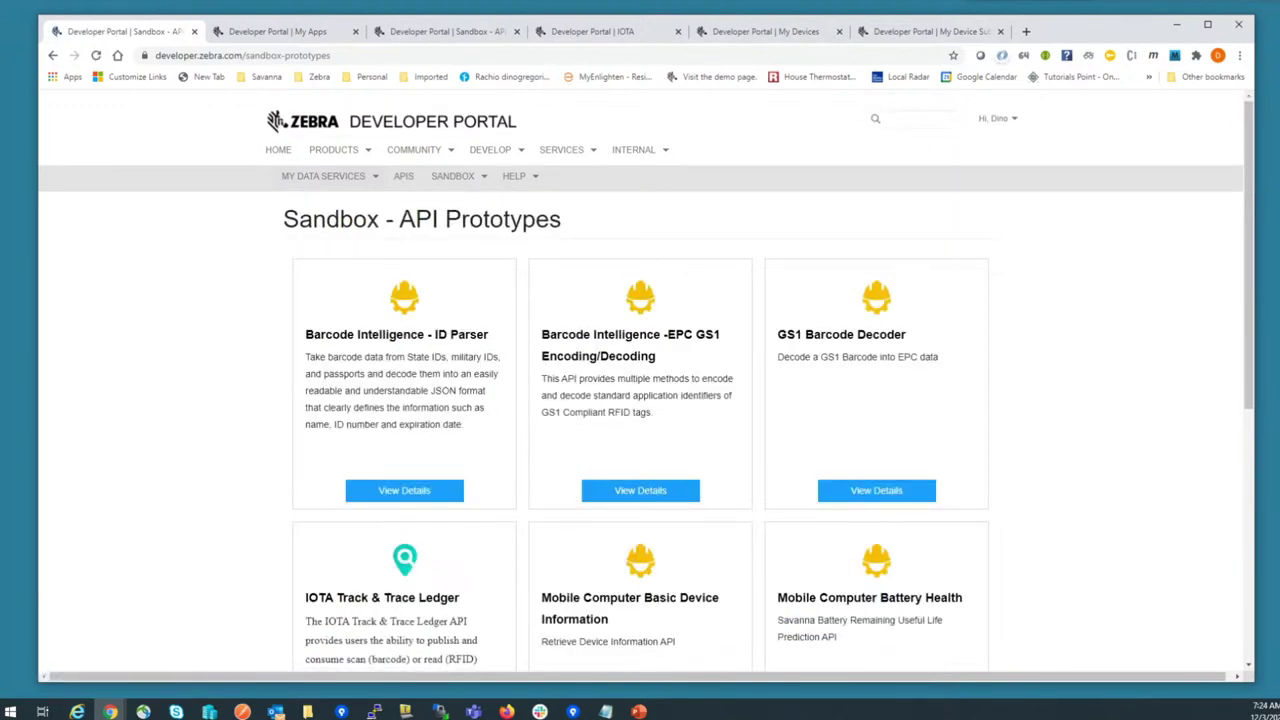
scroll(630, 540, "down", 1)
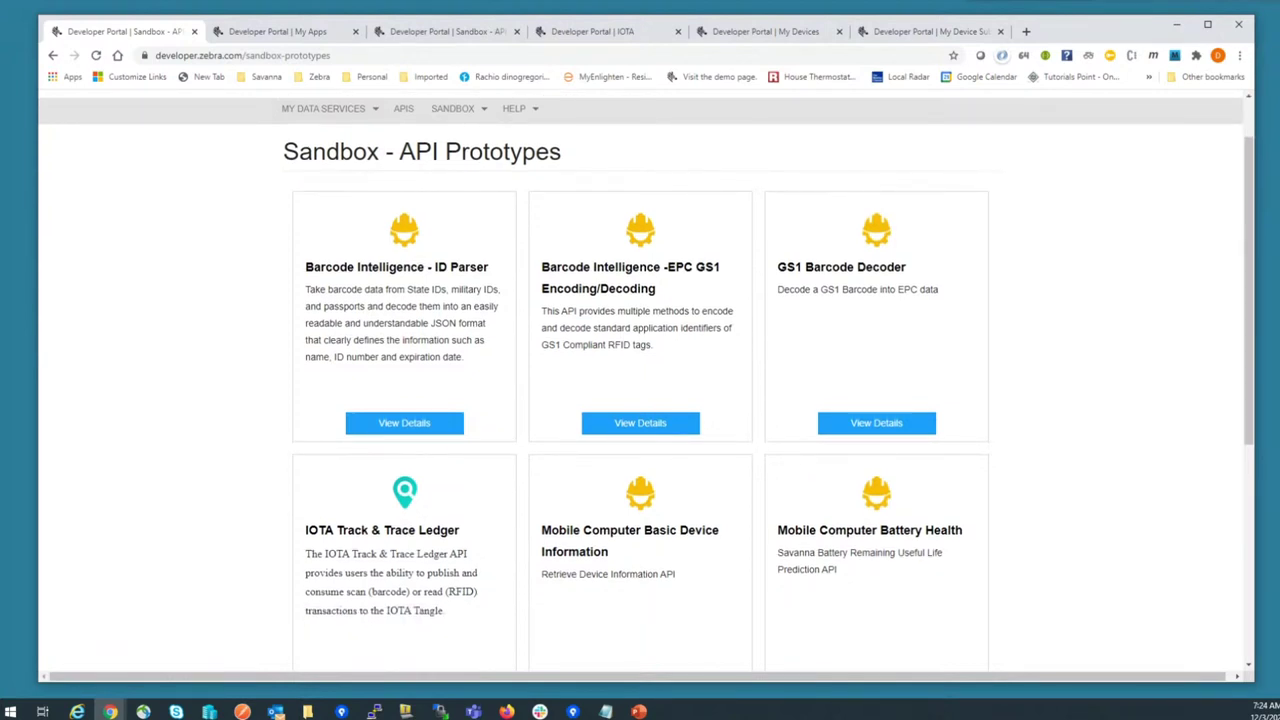
scroll(640, 380, "down", 1)
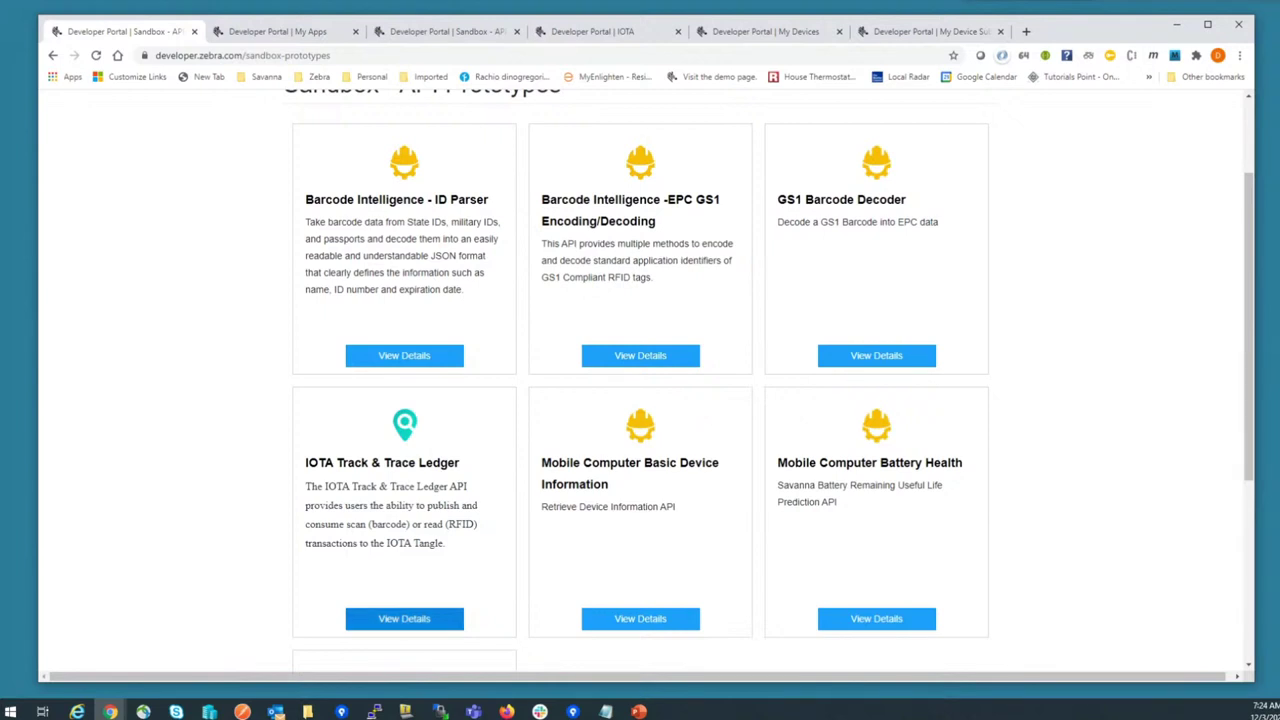
left_click(404, 618)
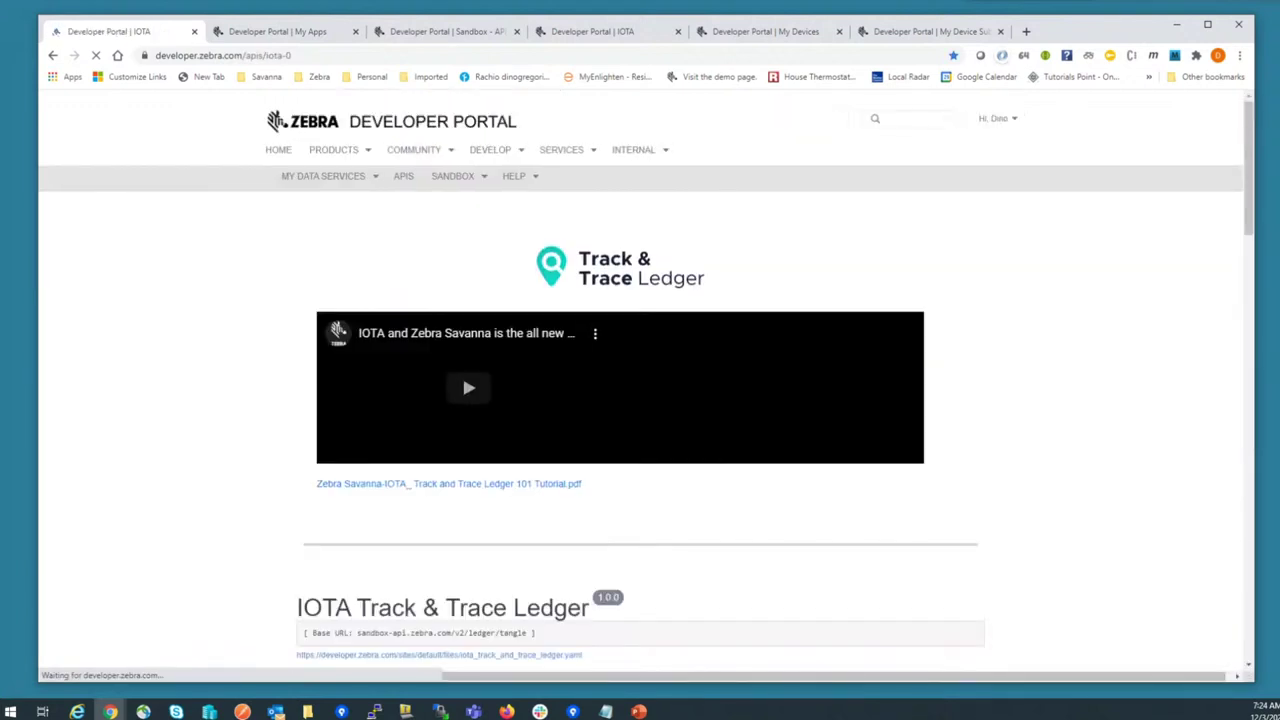
Authorize the IOTA Track & Trace Ledger API by pasting the copied API key as the apikey value
scroll(765, 327, "down", 2)
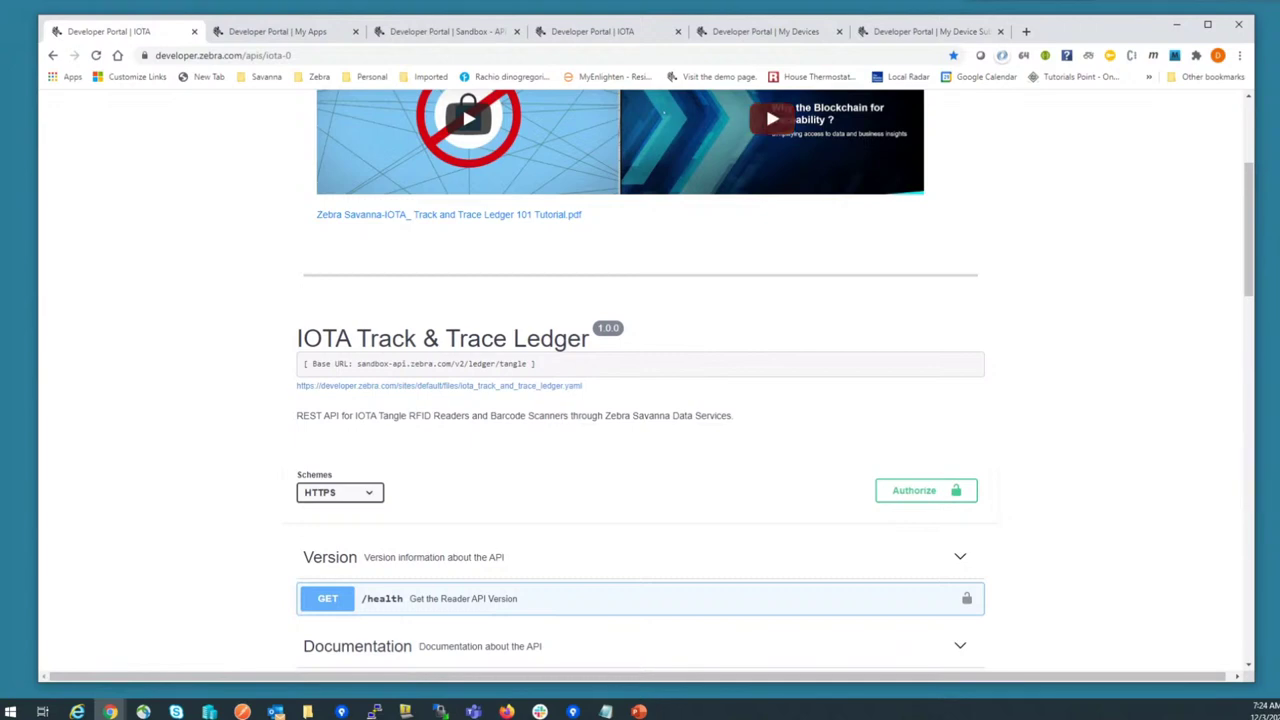
scroll(765, 104, "down", 1)
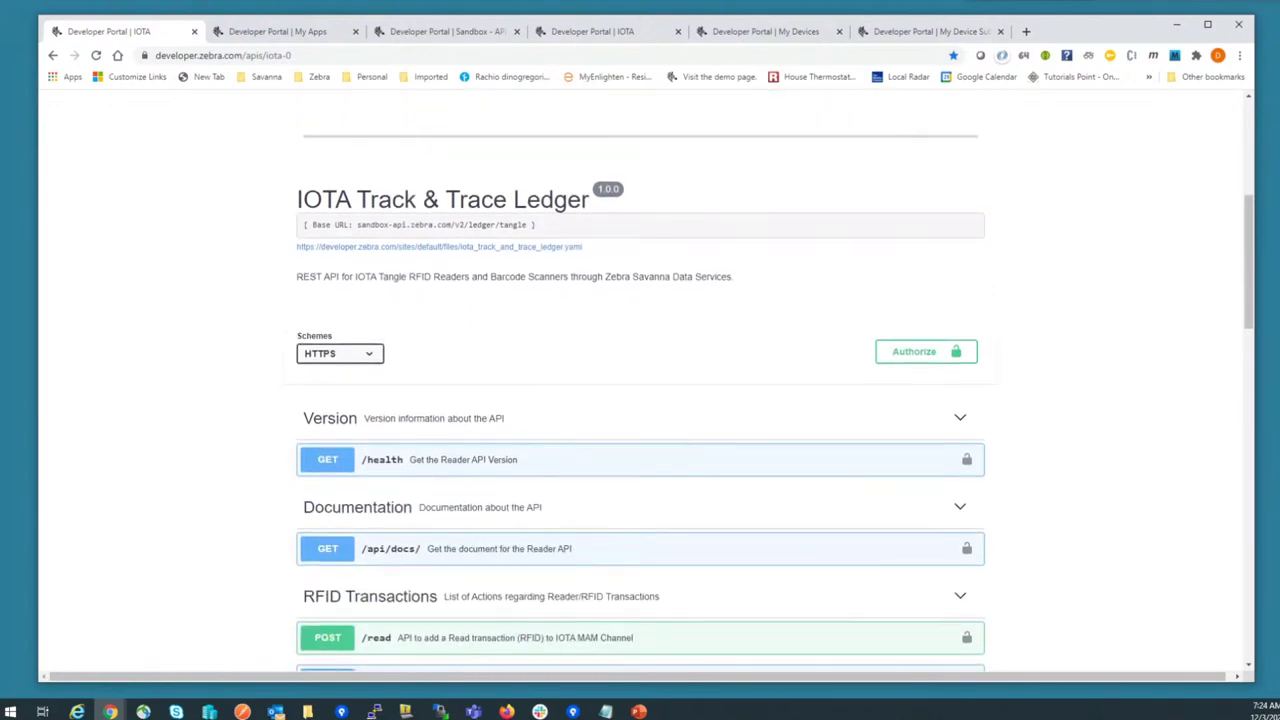
scroll(640, 400, "down", 4)
scroll(640, 400, "up", 2)
scroll(640, 380, "up", 3)
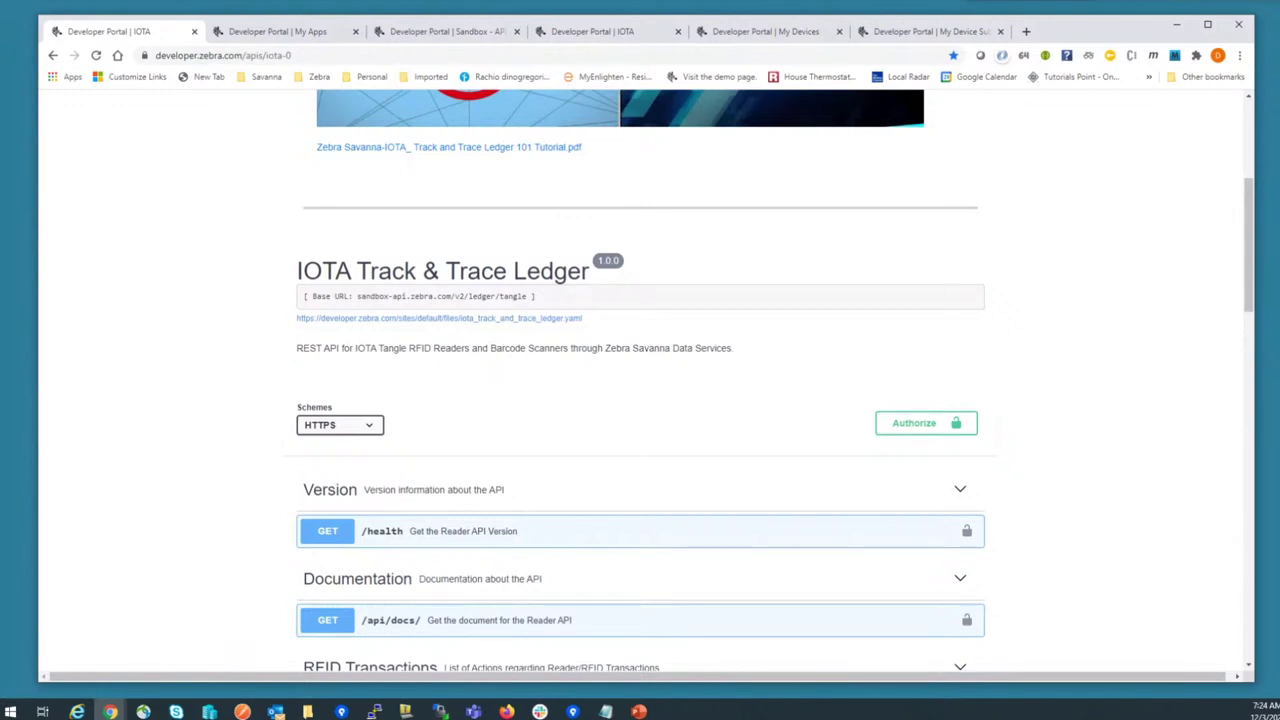
left_click(914, 423)
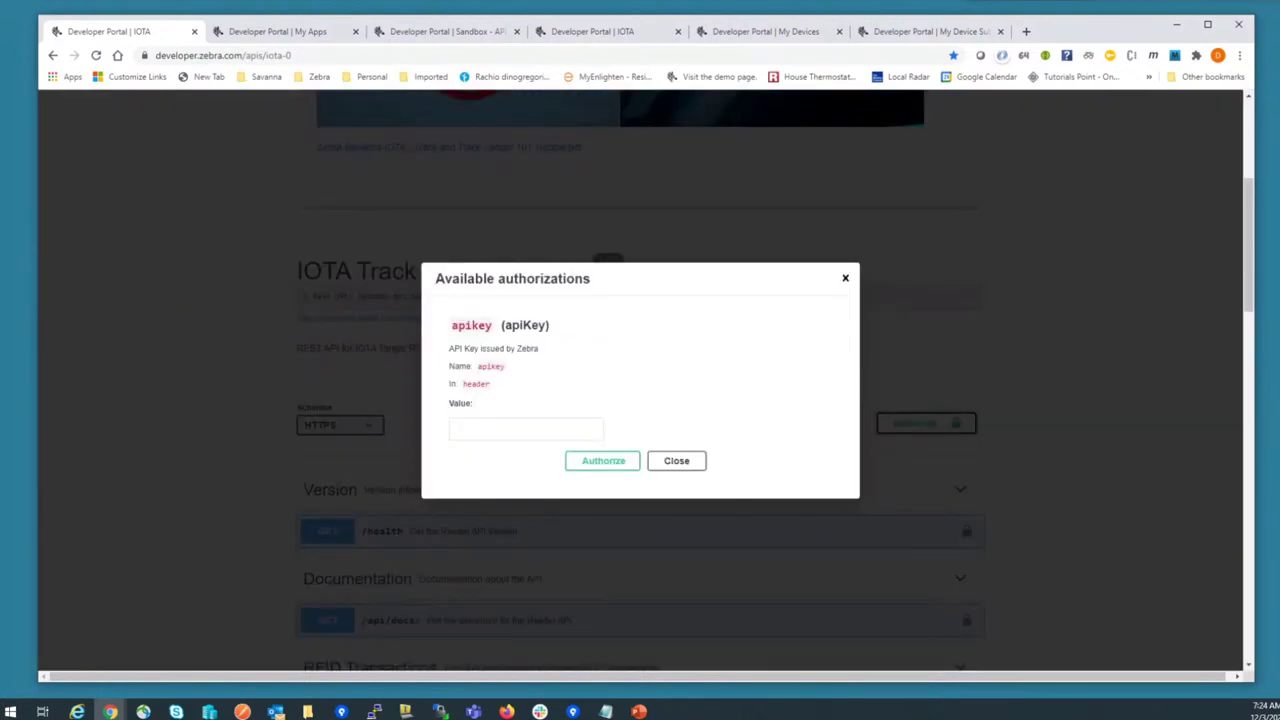
left_click(526, 428)
right_click(472, 429)
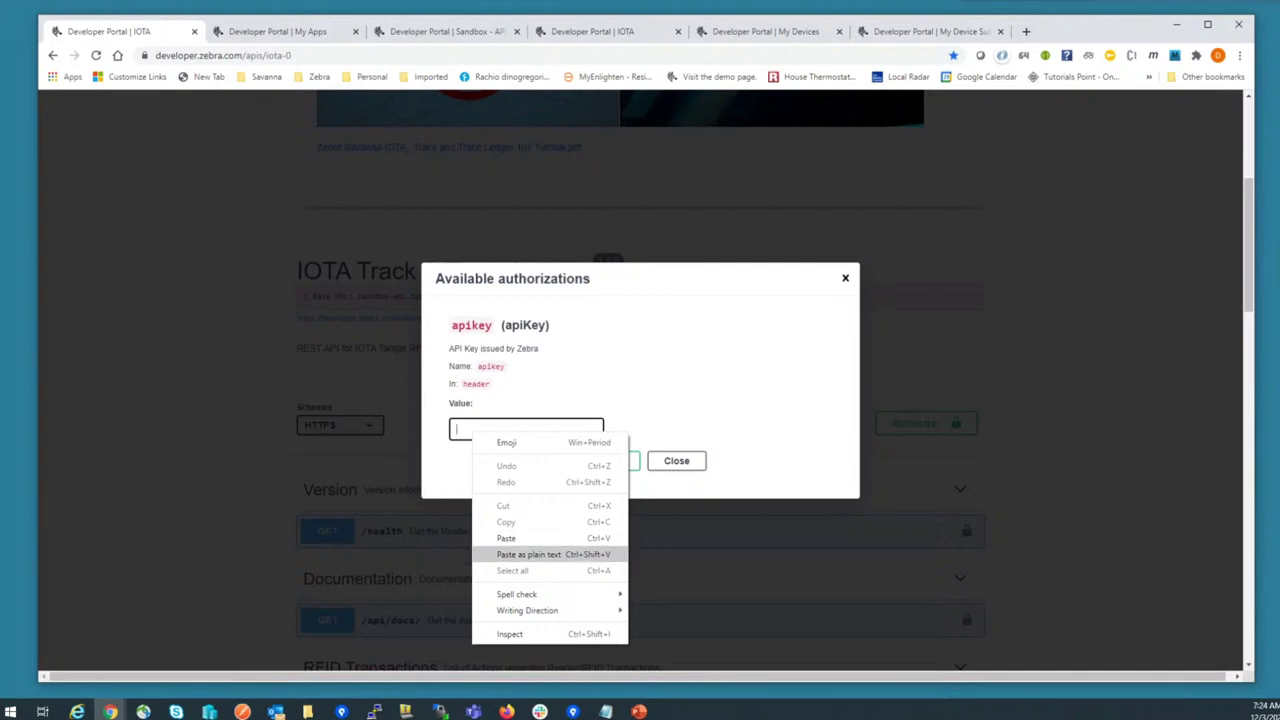
left_click(505, 551)
left_click(603, 460)
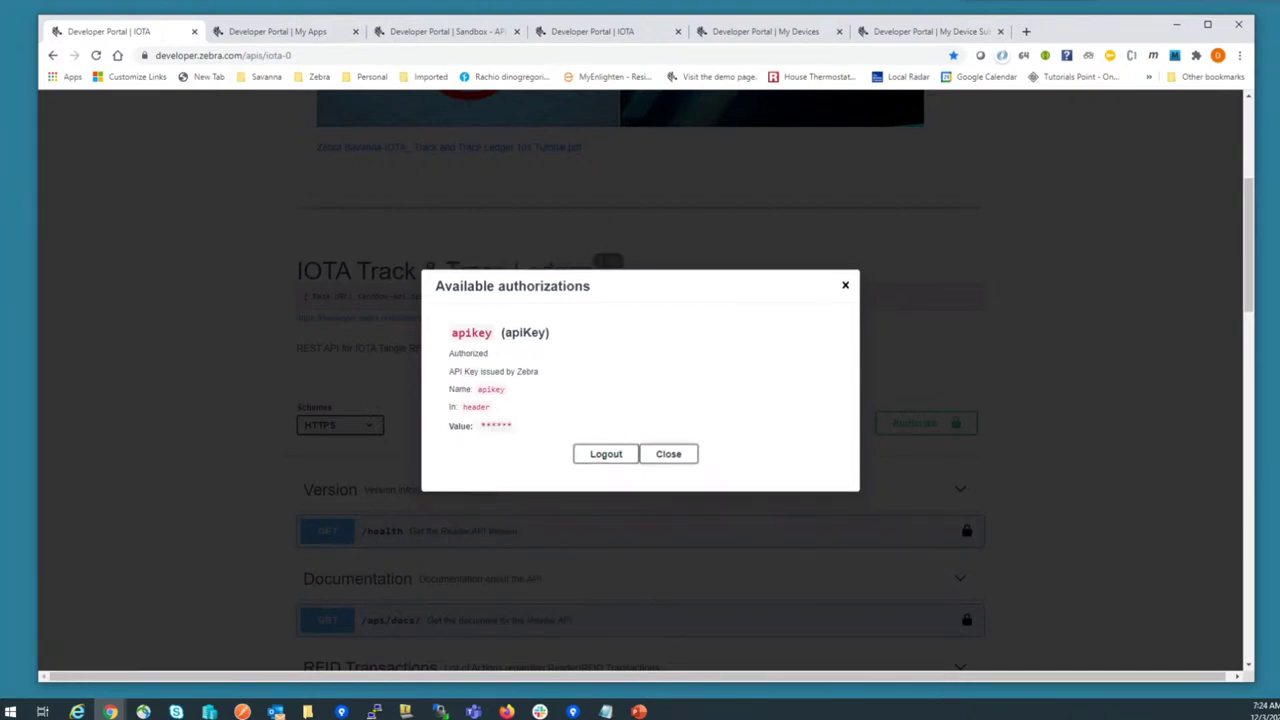
left_click(668, 454)
Try out the GET /health endpoint under Version and execute the request
scroll(640, 380, "down", 2)
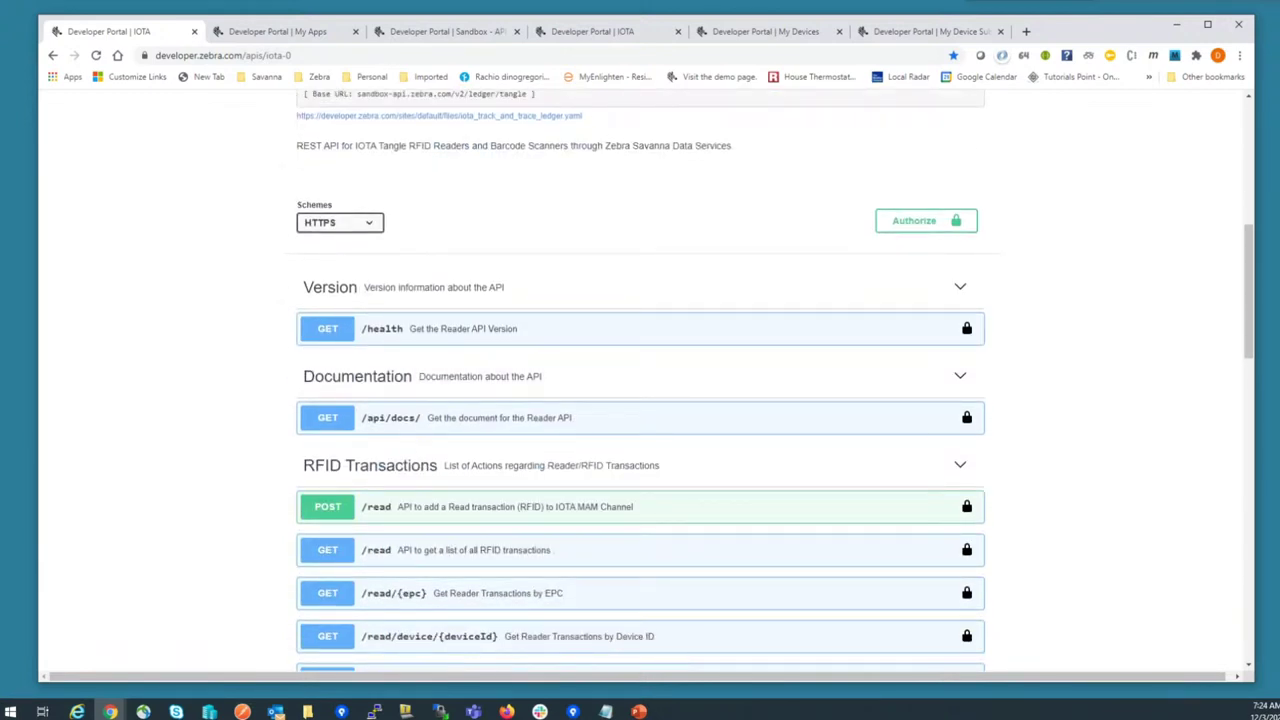
scroll(965, 627, "up", 1)
scroll(640, 400, "down", 2)
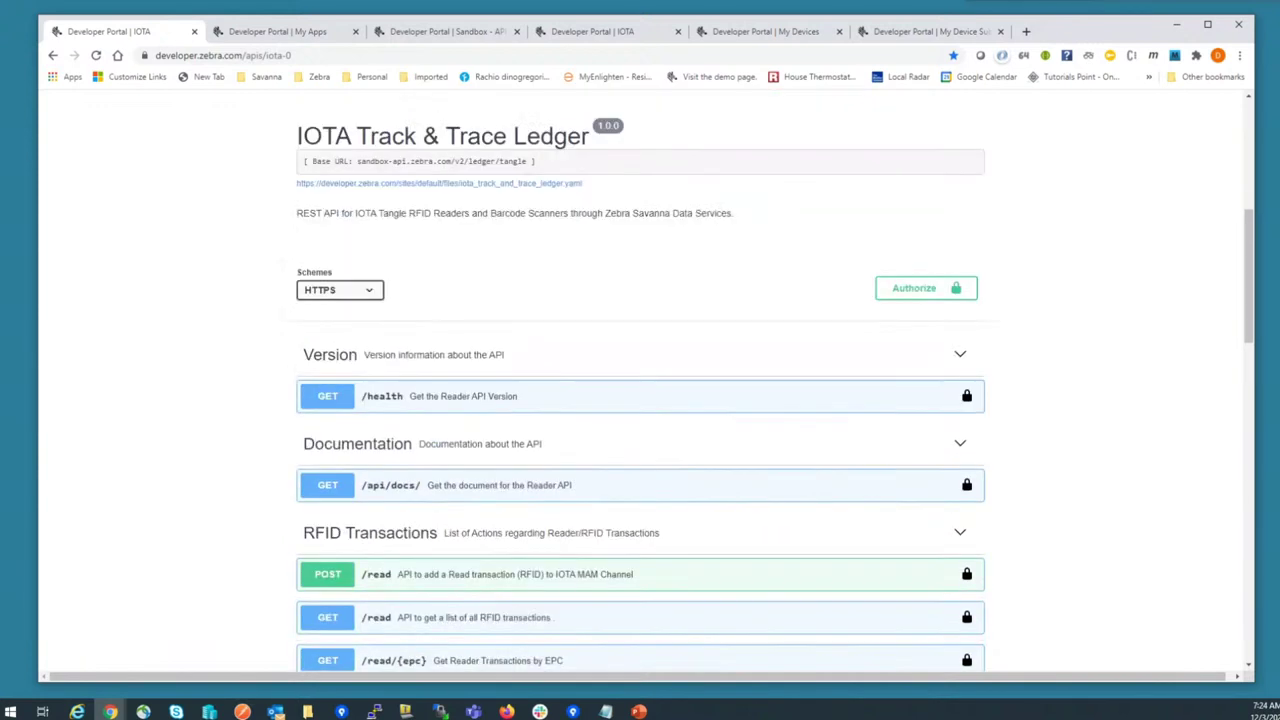
scroll(640, 400, "down", 1)
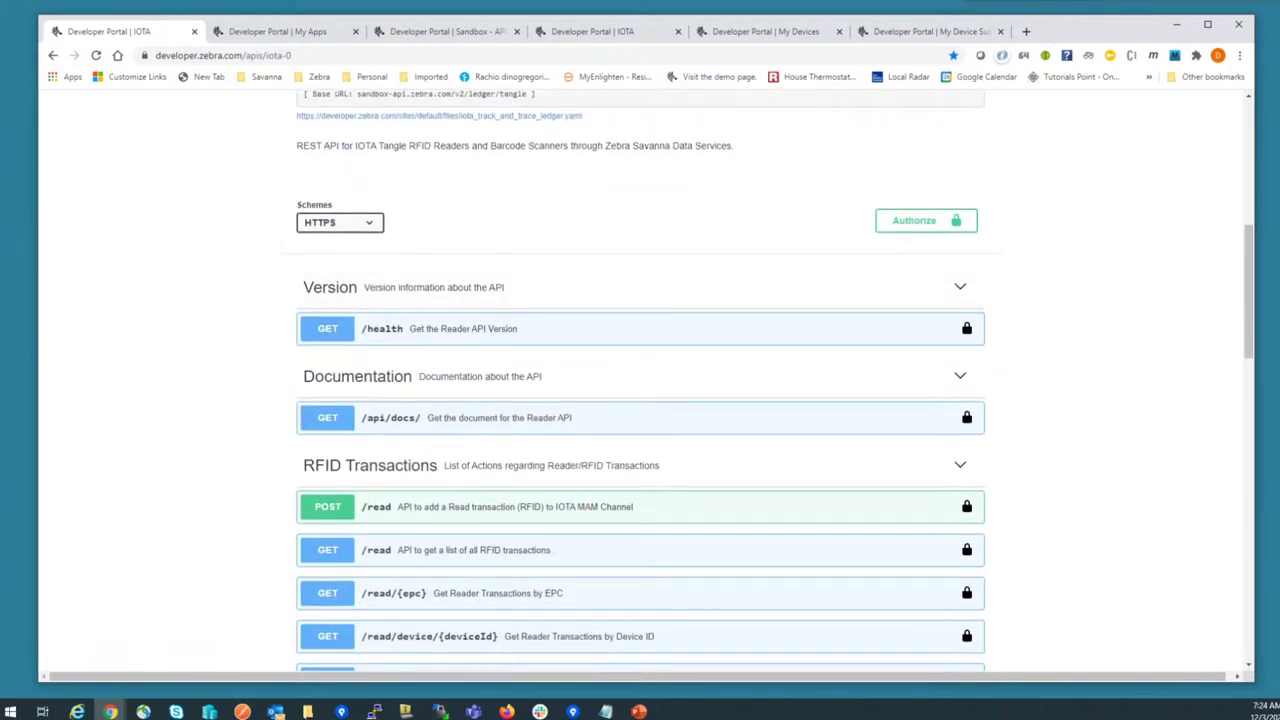
left_click(640, 328)
scroll(640, 400, "down", 2)
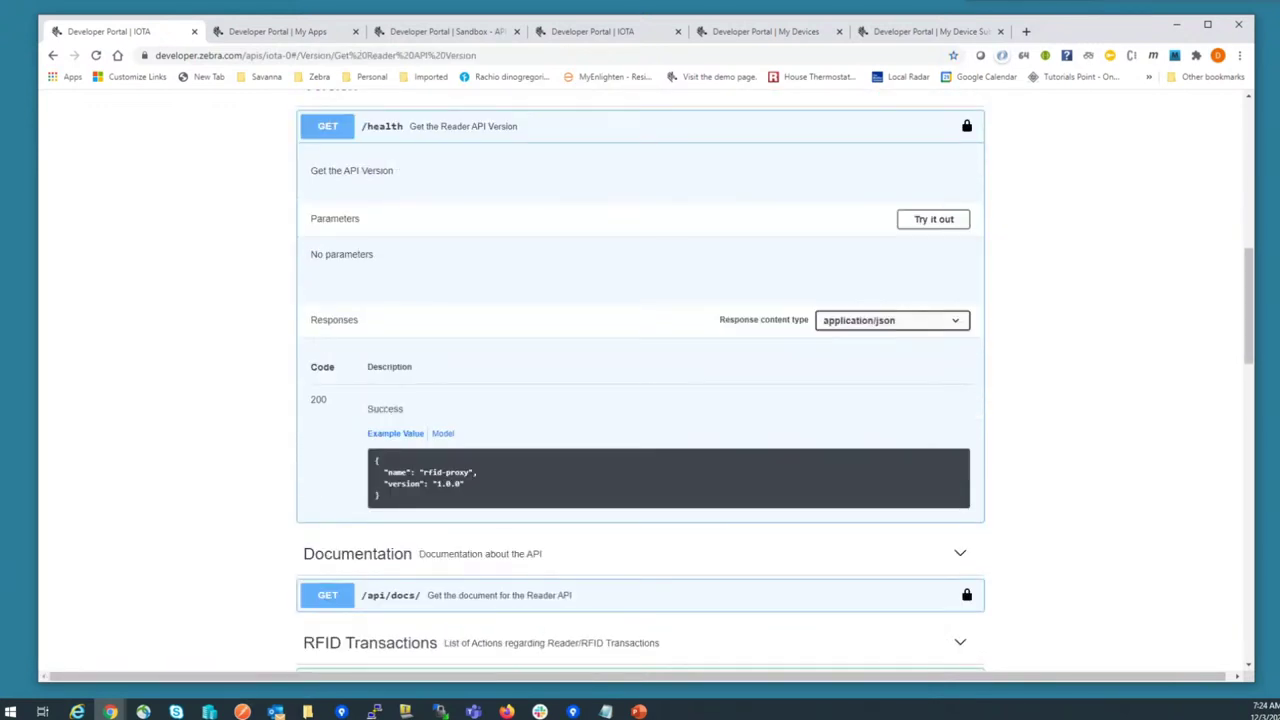
left_click(933, 219)
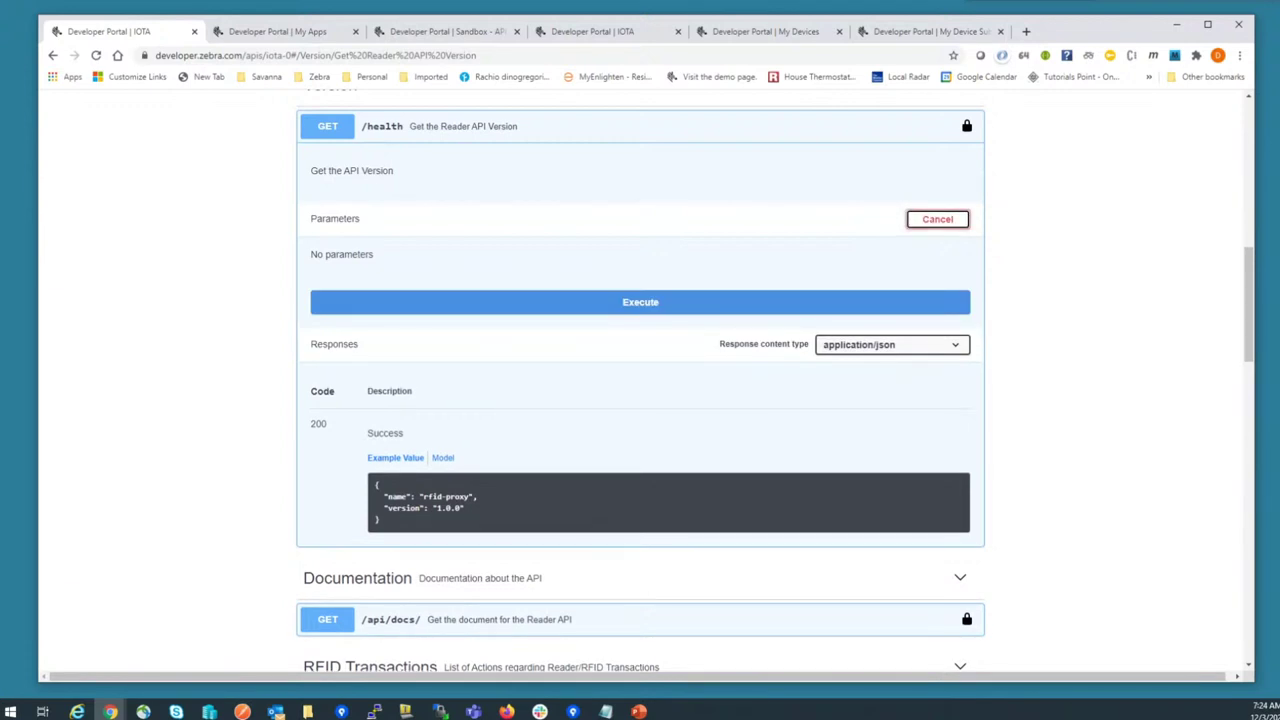
left_click(640, 302)
Check the version in the /health response body and collapse the endpoint
scroll(640, 400, "down", 1)
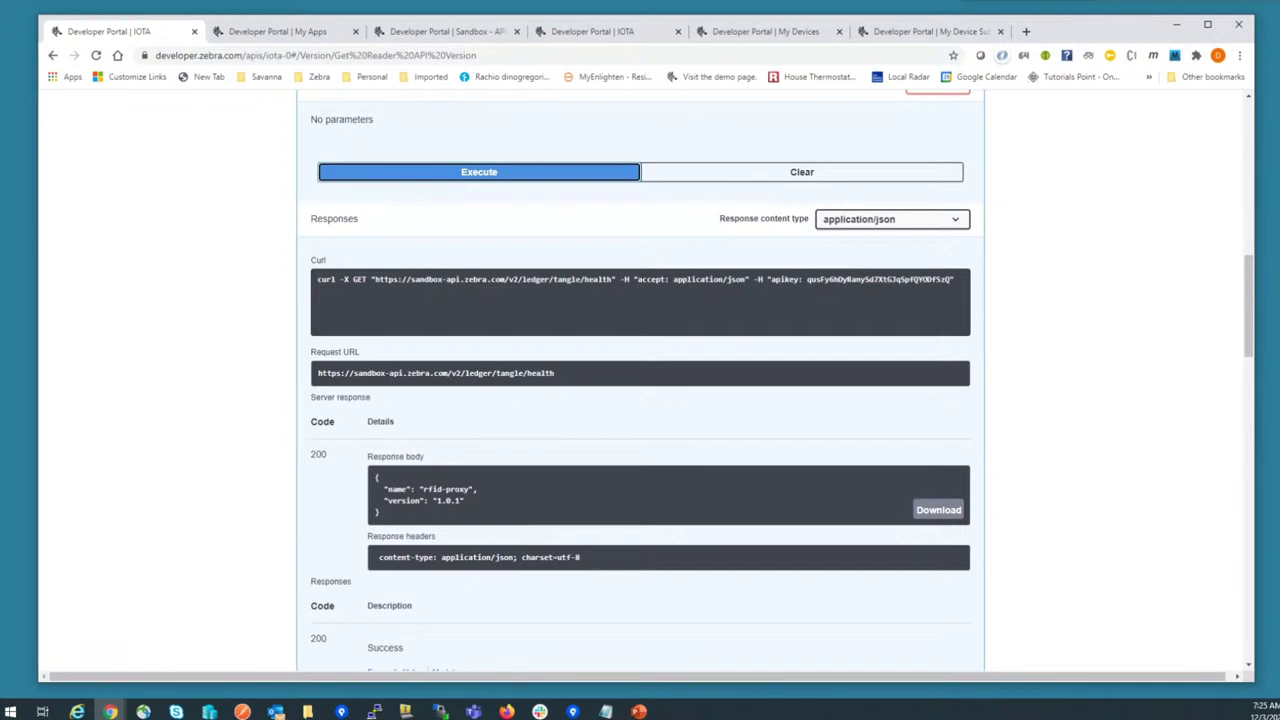
left_click_drag(433, 500, 464, 500)
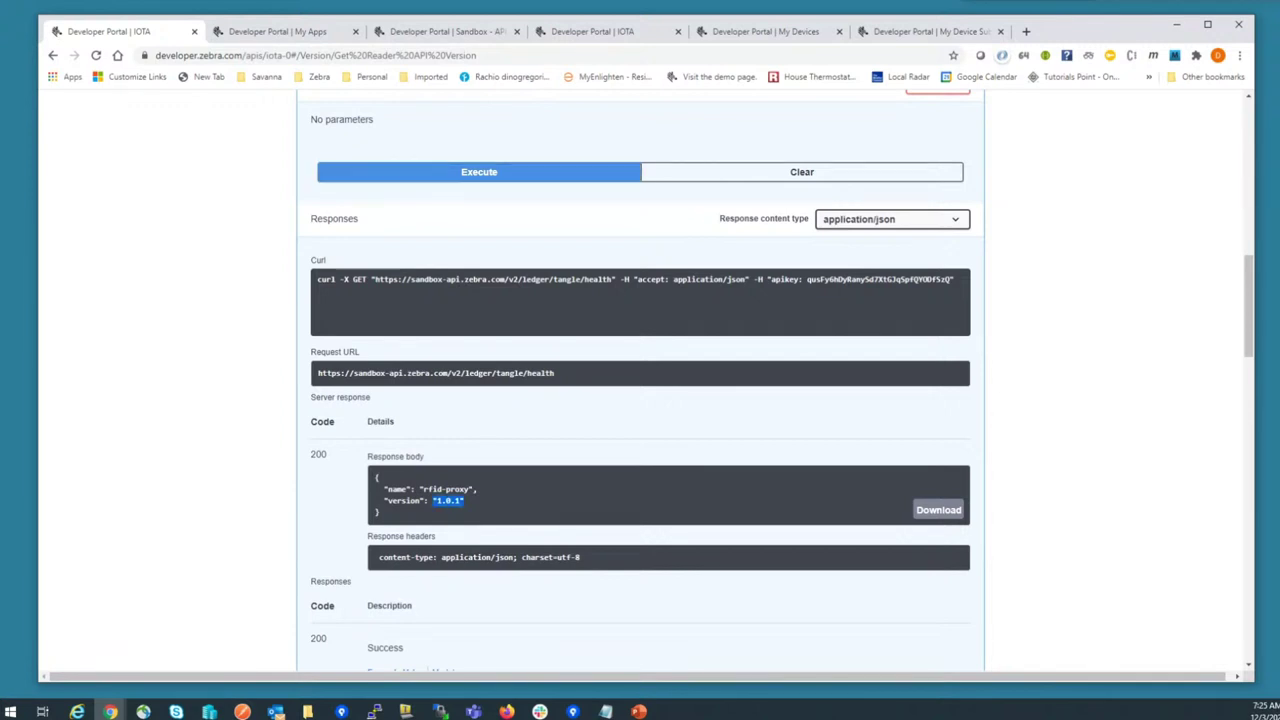
scroll(965, 184, "up", 2)
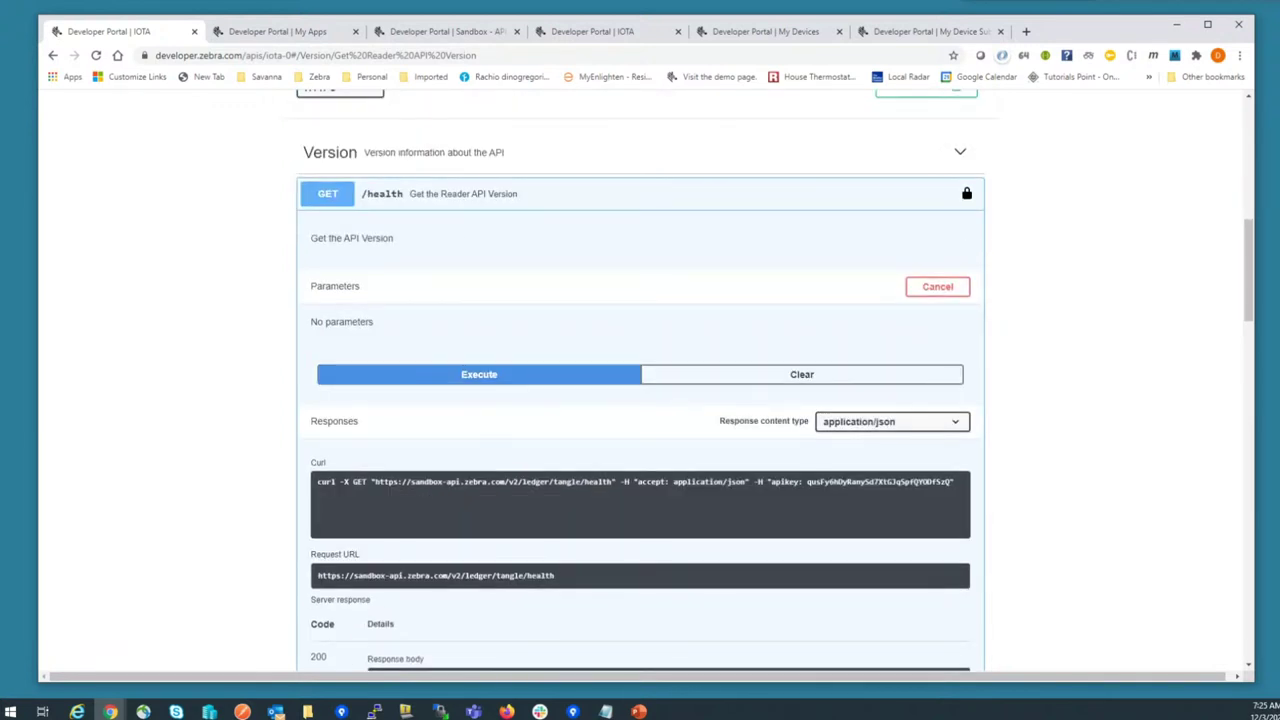
left_click(965, 184)
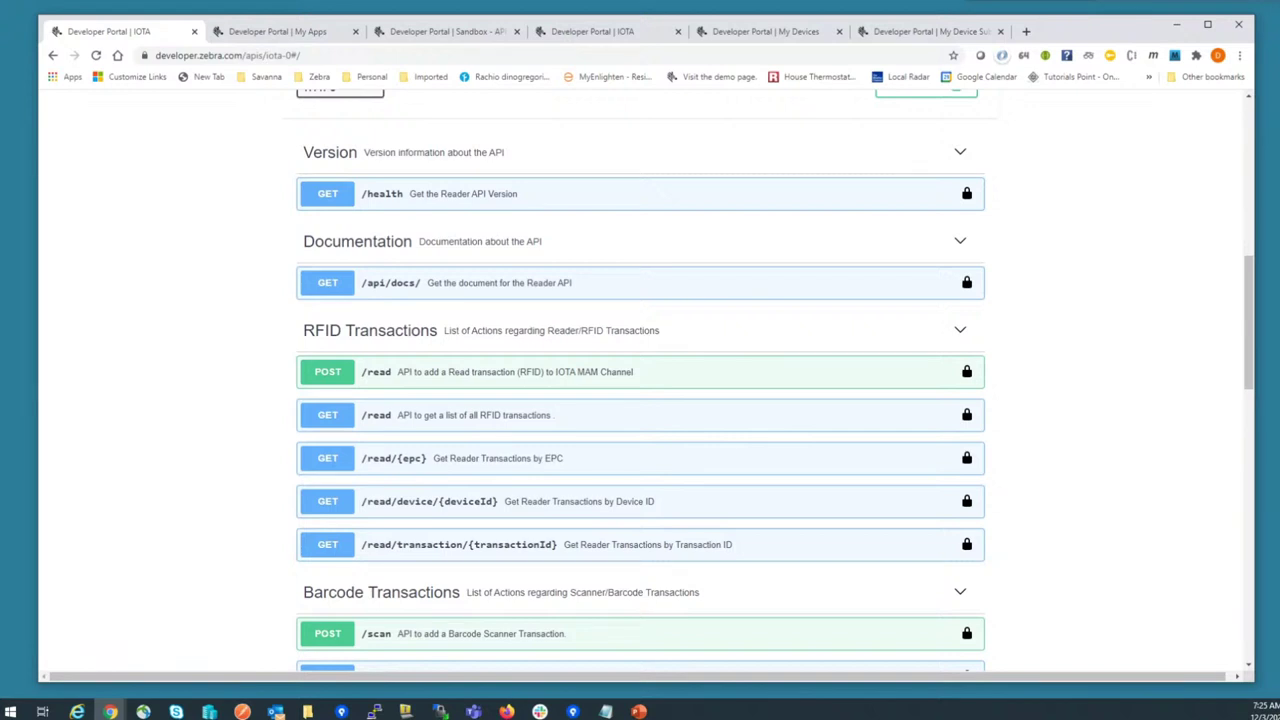
View the example request body of POST /read under RFID Transactions and collapse the endpoint
left_click(965, 368)
scroll(640, 380, "down", 2)
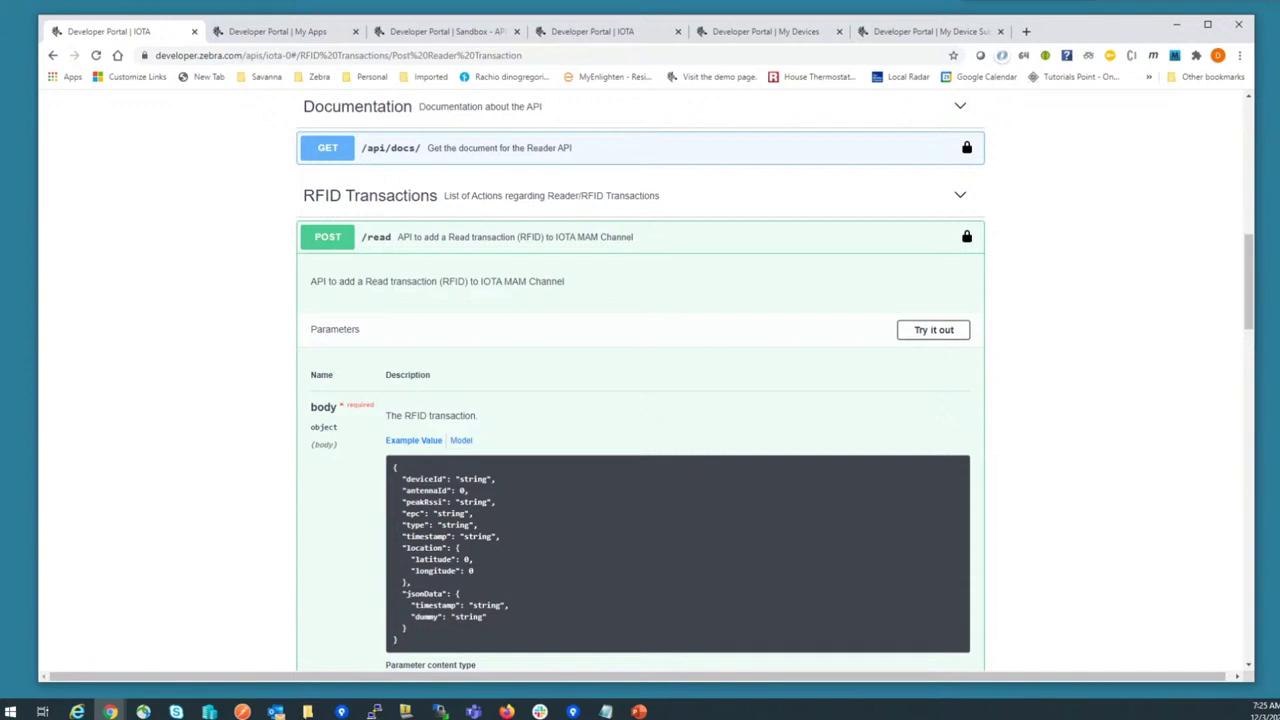
left_click(965, 227)
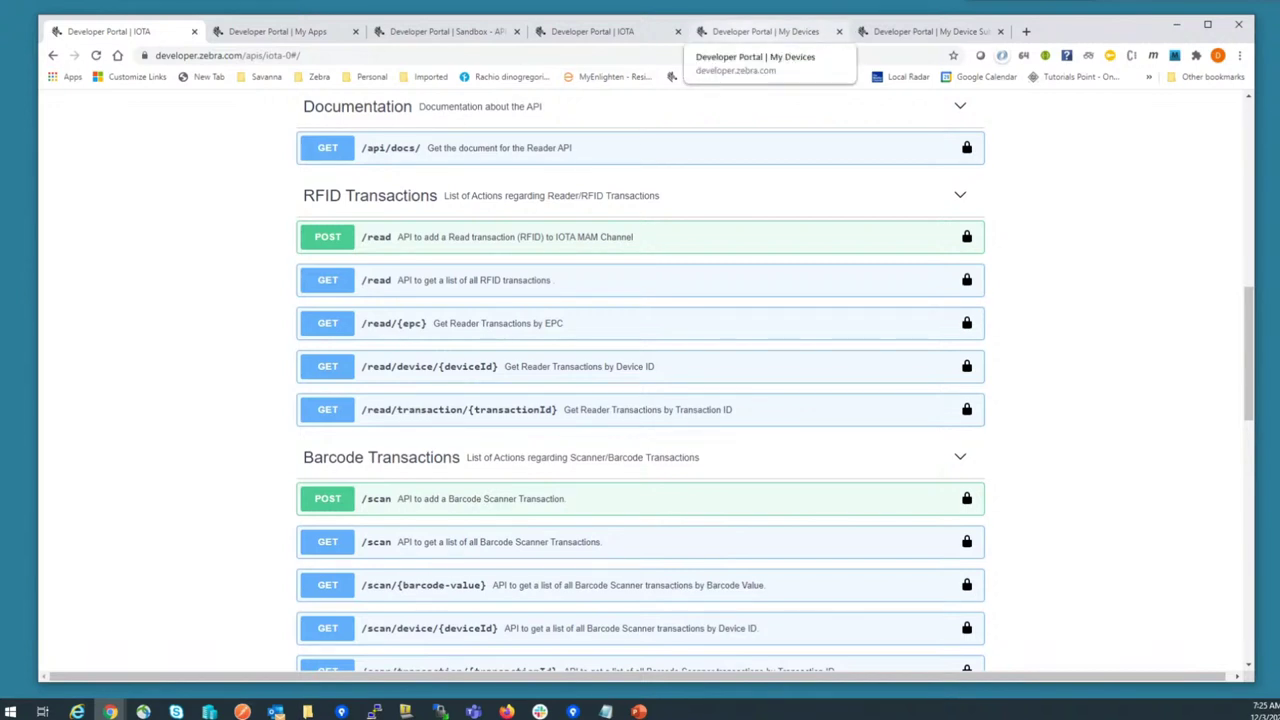
Look at the My Devices list and at the consumer key of the Track & Trace Ledger app in My Apps
left_click(765, 31)
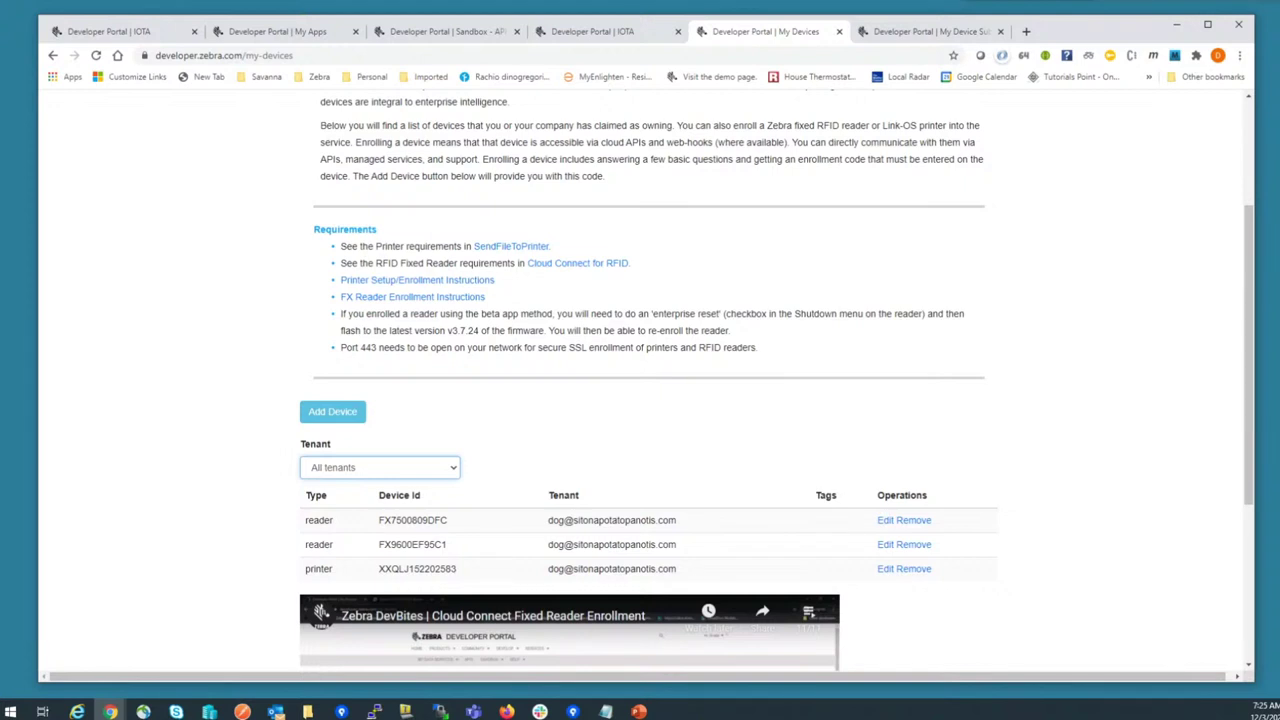
left_click(277, 31)
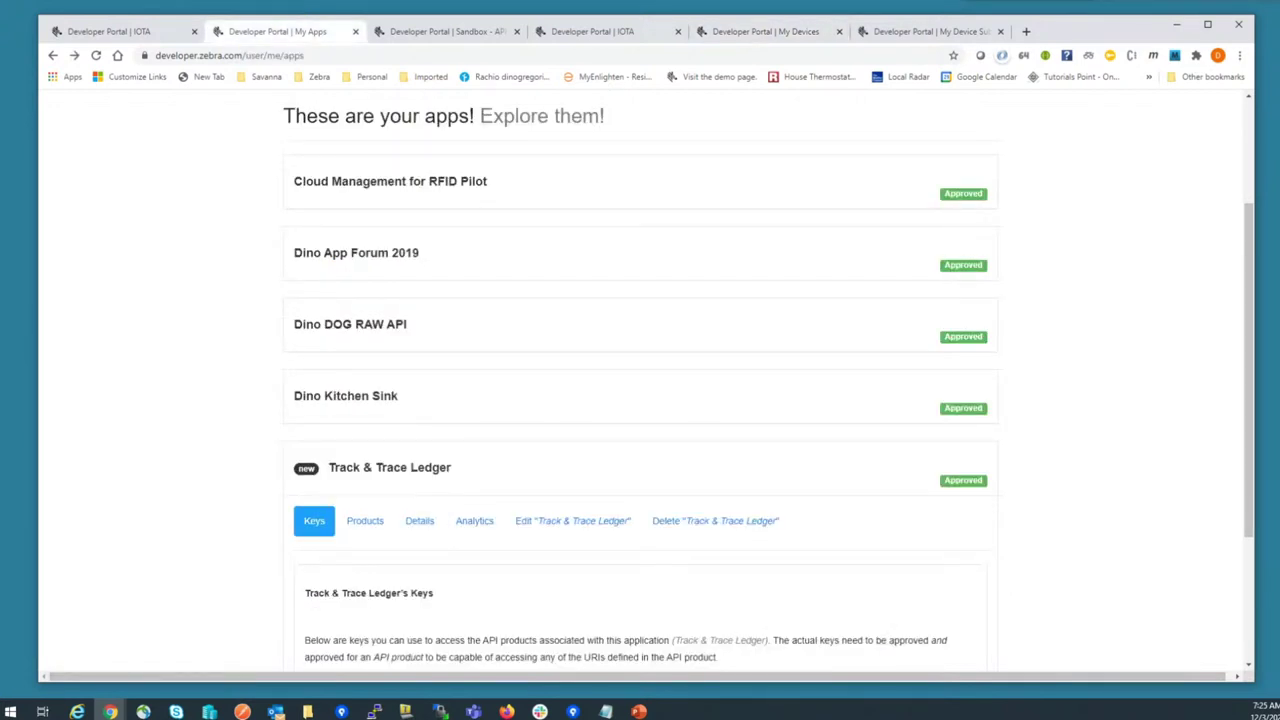
scroll(640, 380, "down", 2)
double_click(613, 477)
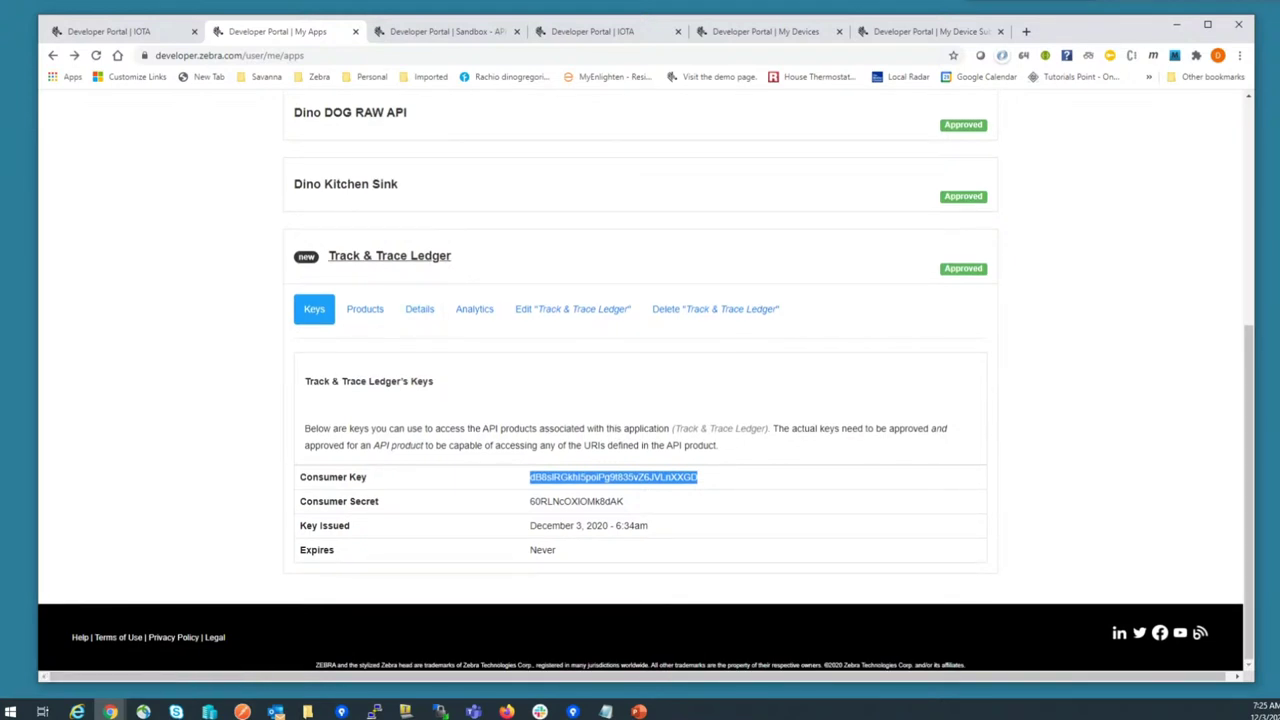
scroll(640, 380, "up", 3)
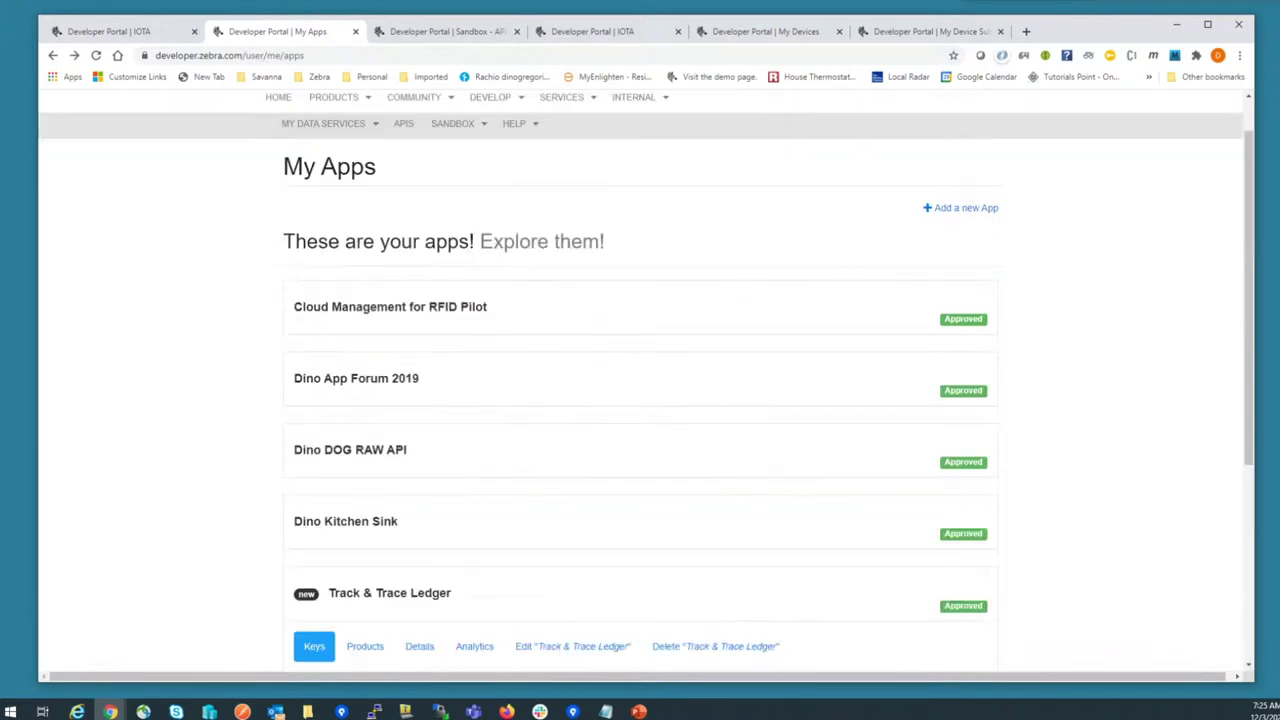
left_click(447, 31)
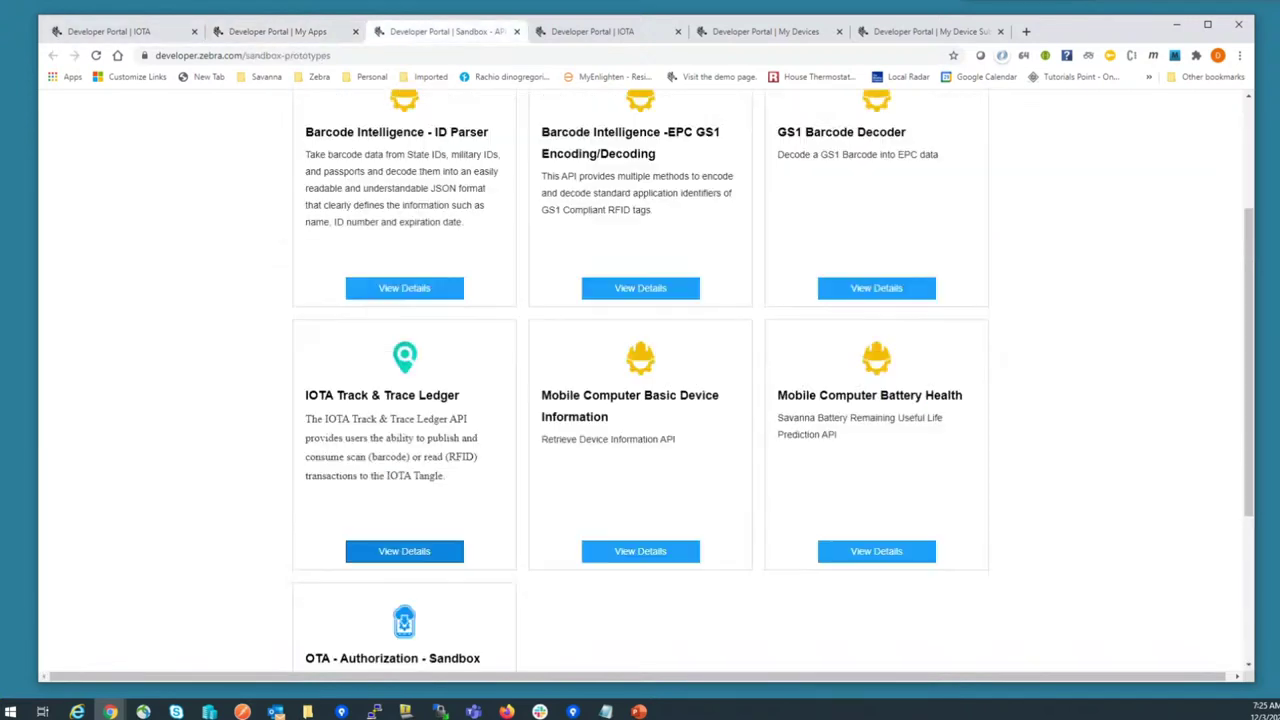
key("ctrl+1")
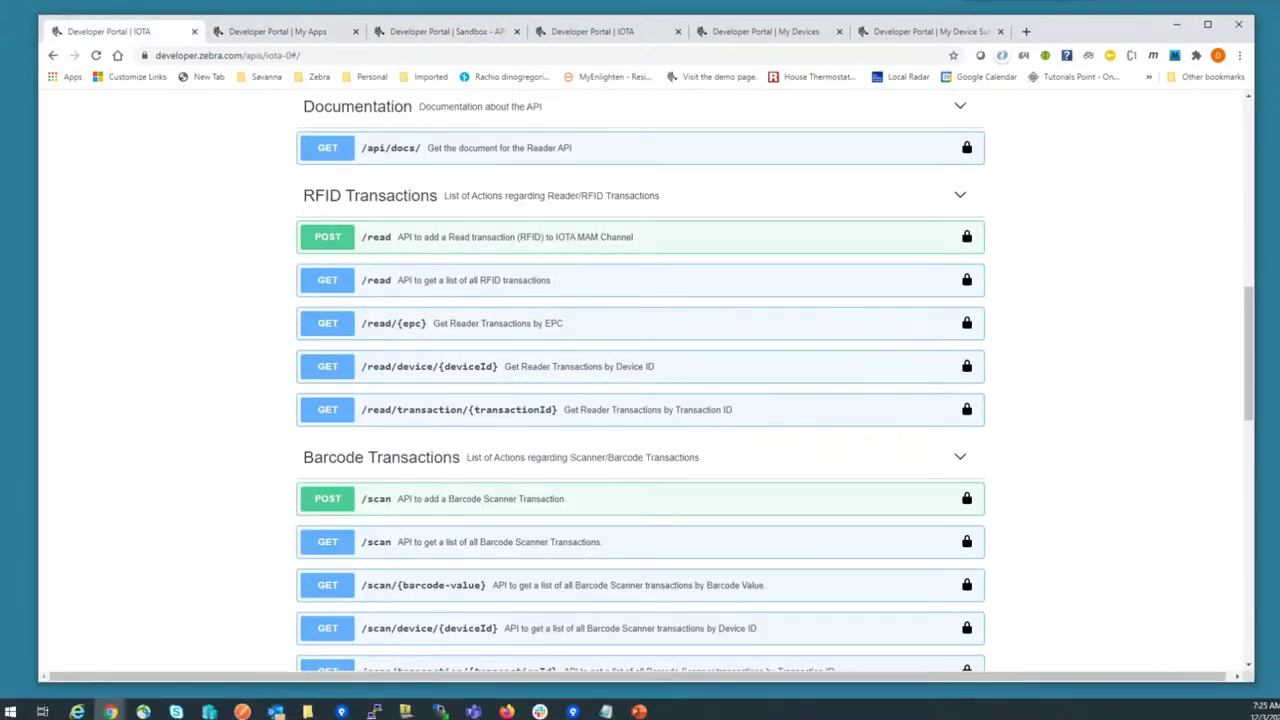
key("ctrl+Tab")
key("ctrl+Tab")
key("ctrl+Tab")
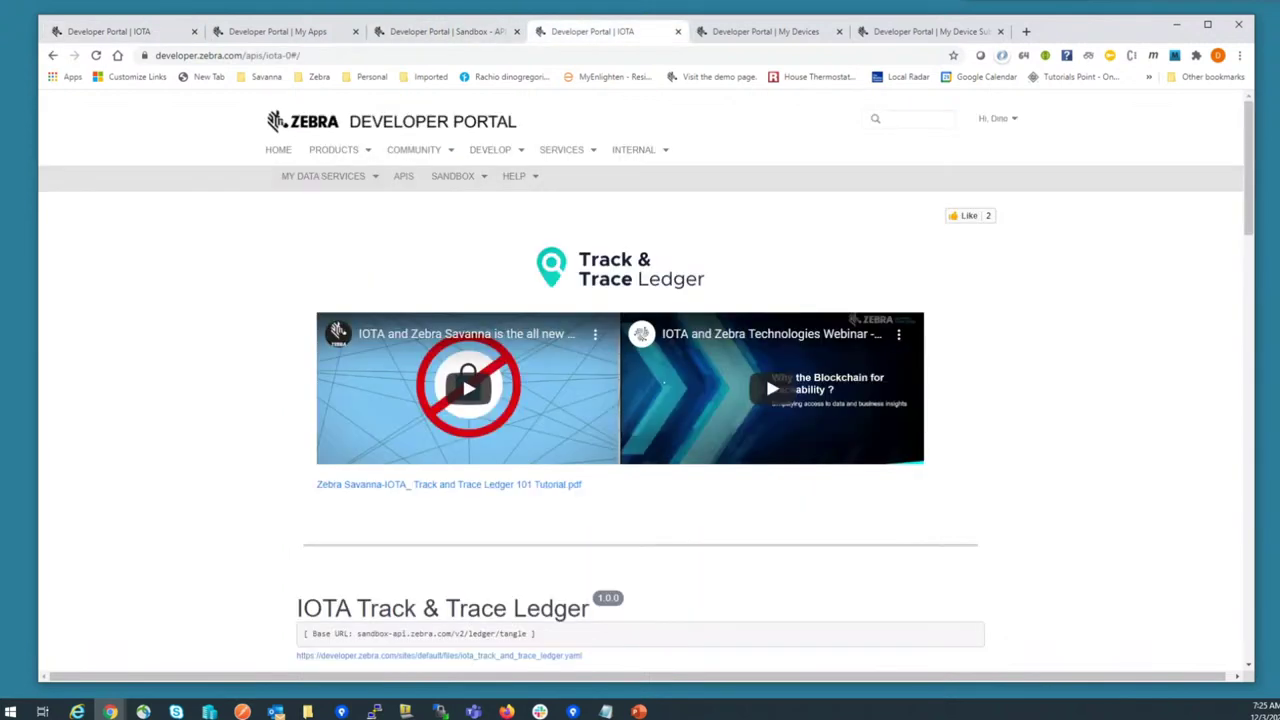
Return to the My Apps page and reload it to refresh the app list
key("ctrl+shift+Tab")
key("ctrl+shift+Tab")
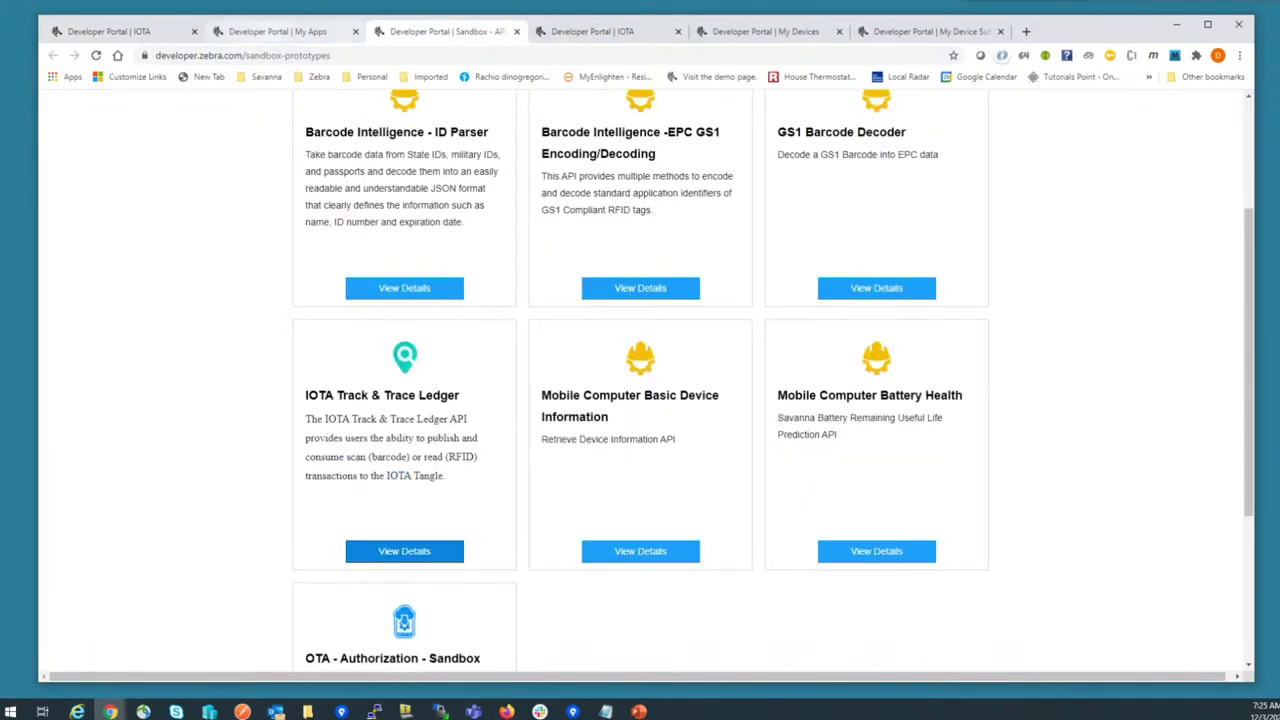
right_click(113, 224)
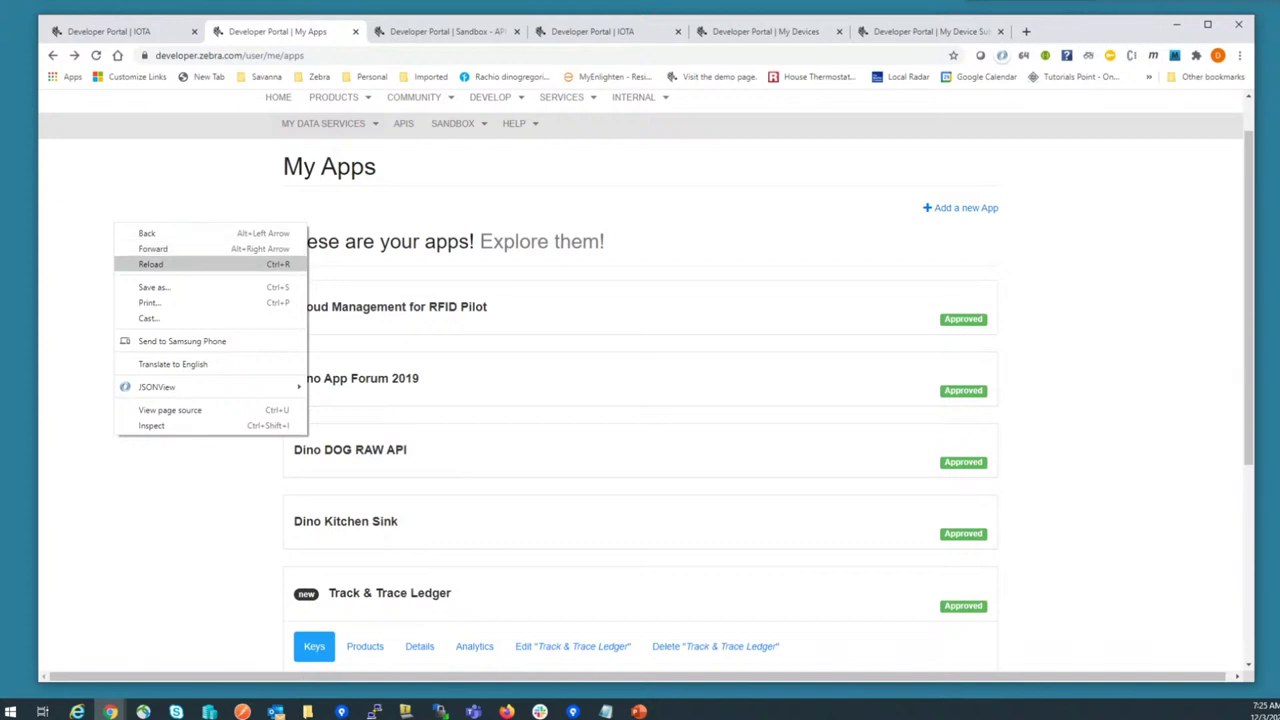
left_click(150, 262)
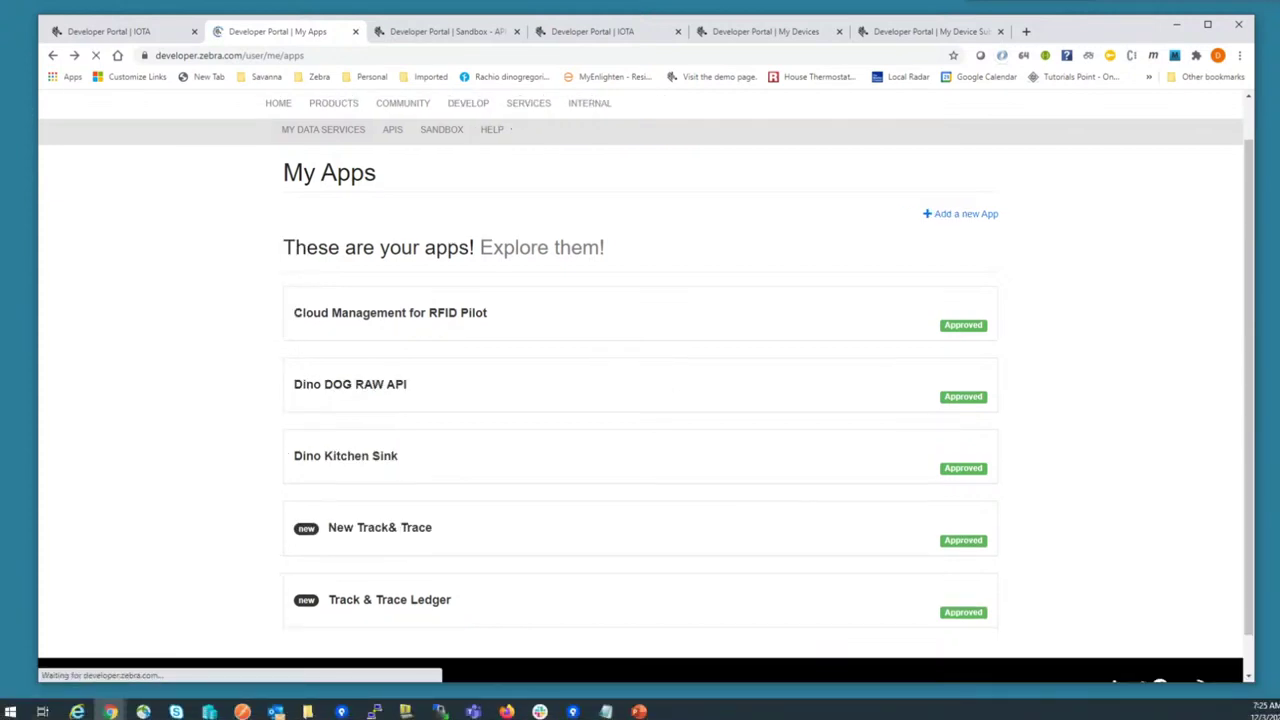
Expand the Track & Trace Ledger app and copy its consumer key
scroll(390, 545, "down", 2)
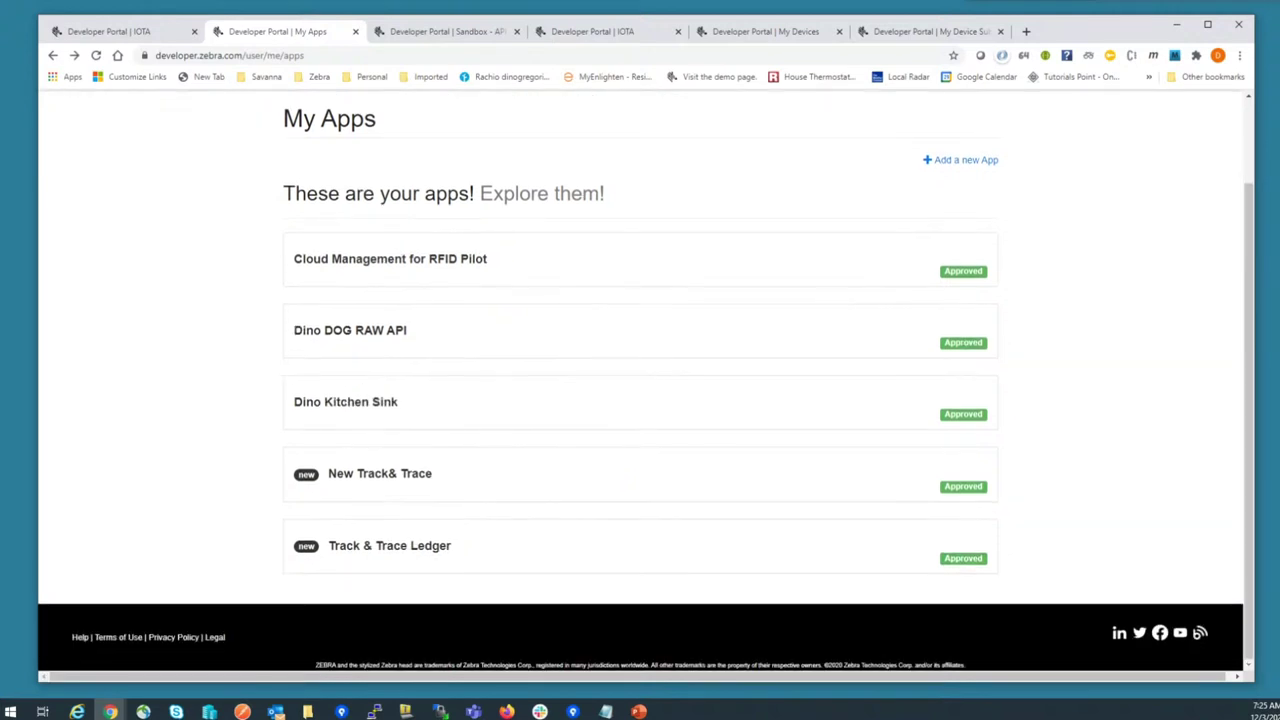
left_click(390, 545)
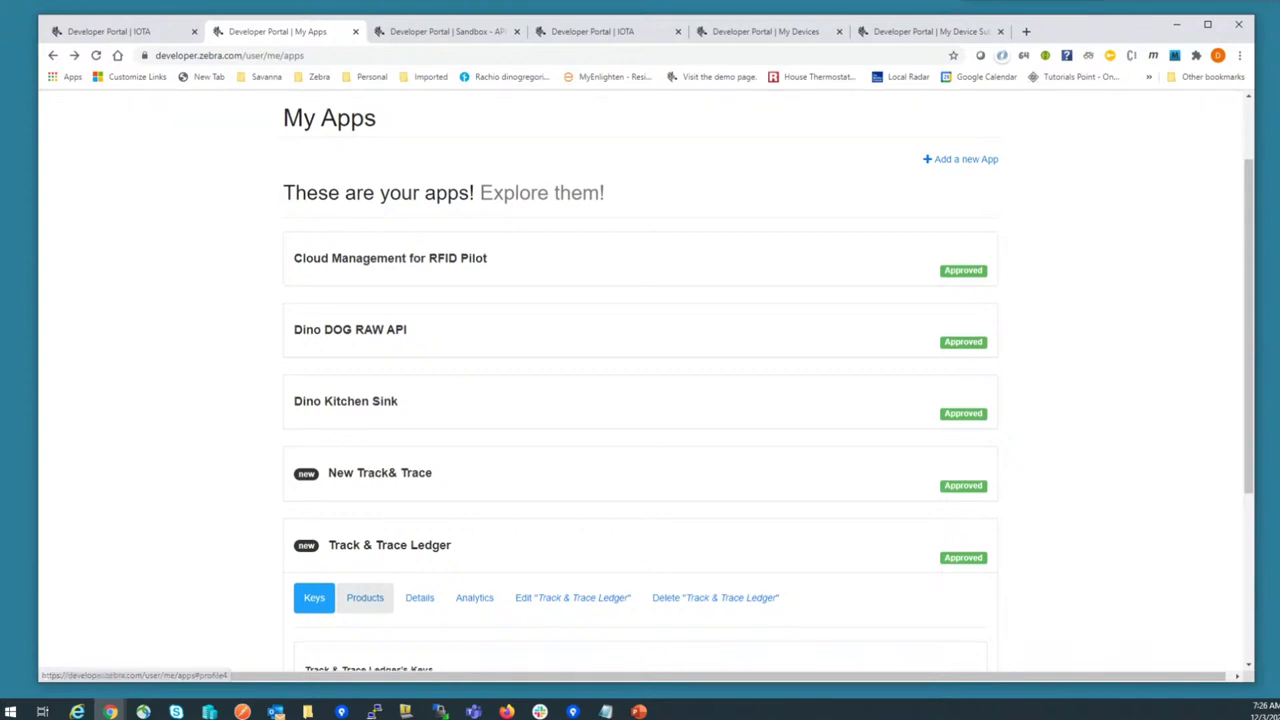
scroll(640, 400, "down", 3)
double_click(575, 477)
right_click(575, 477)
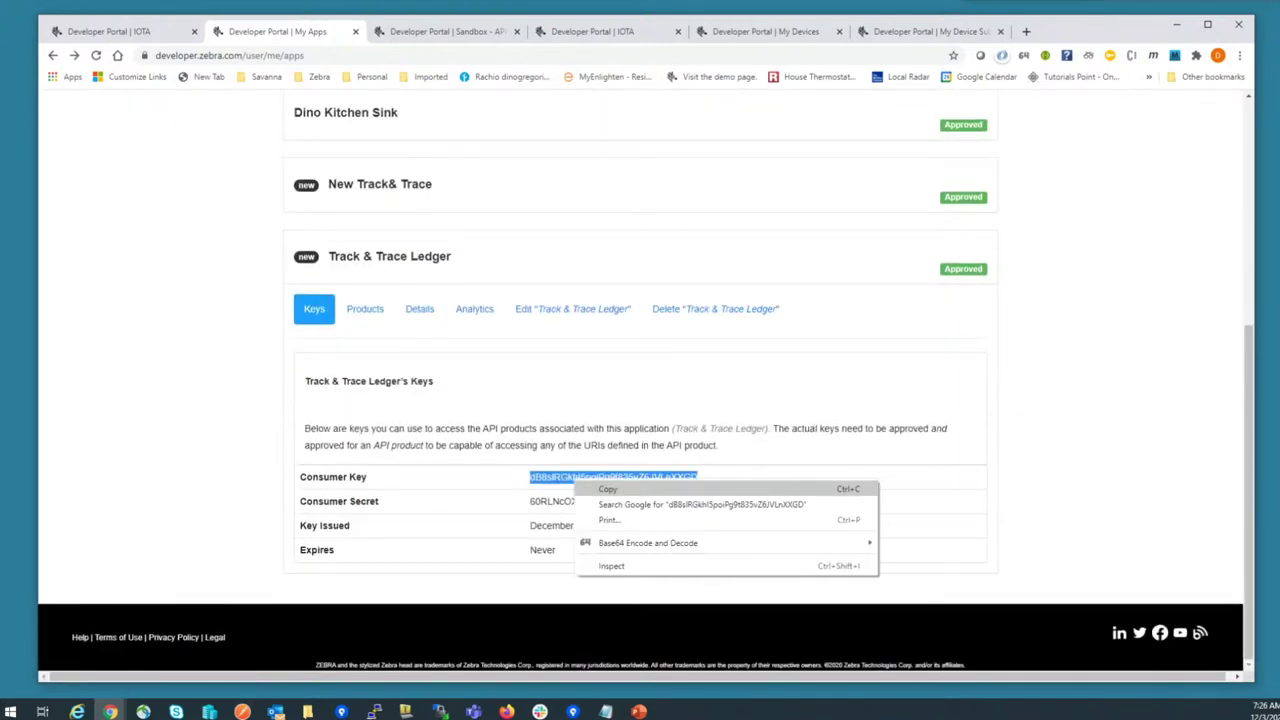
left_click(595, 489)
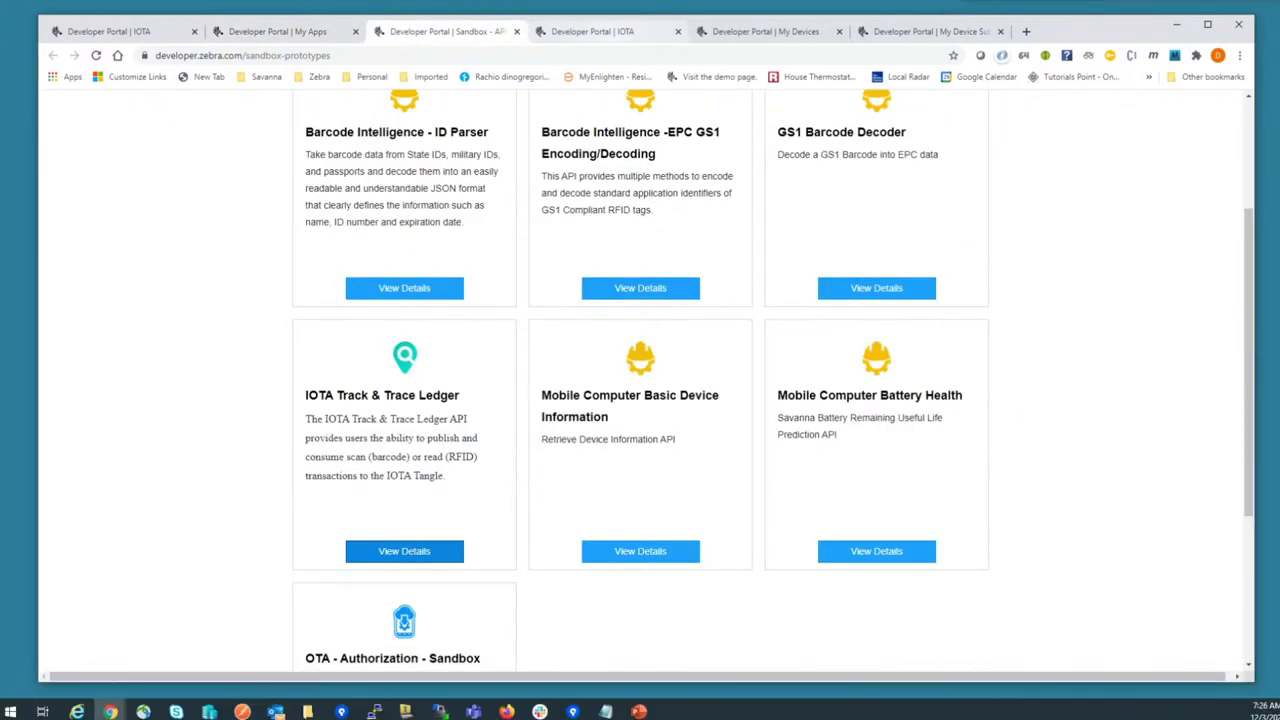
Authorize the IOTA Track & Trace Ledger API with the copied API key and close the authorization dialog
key("ctrl+Tab")
scroll(765, 374, "down", 4)
left_click(914, 356)
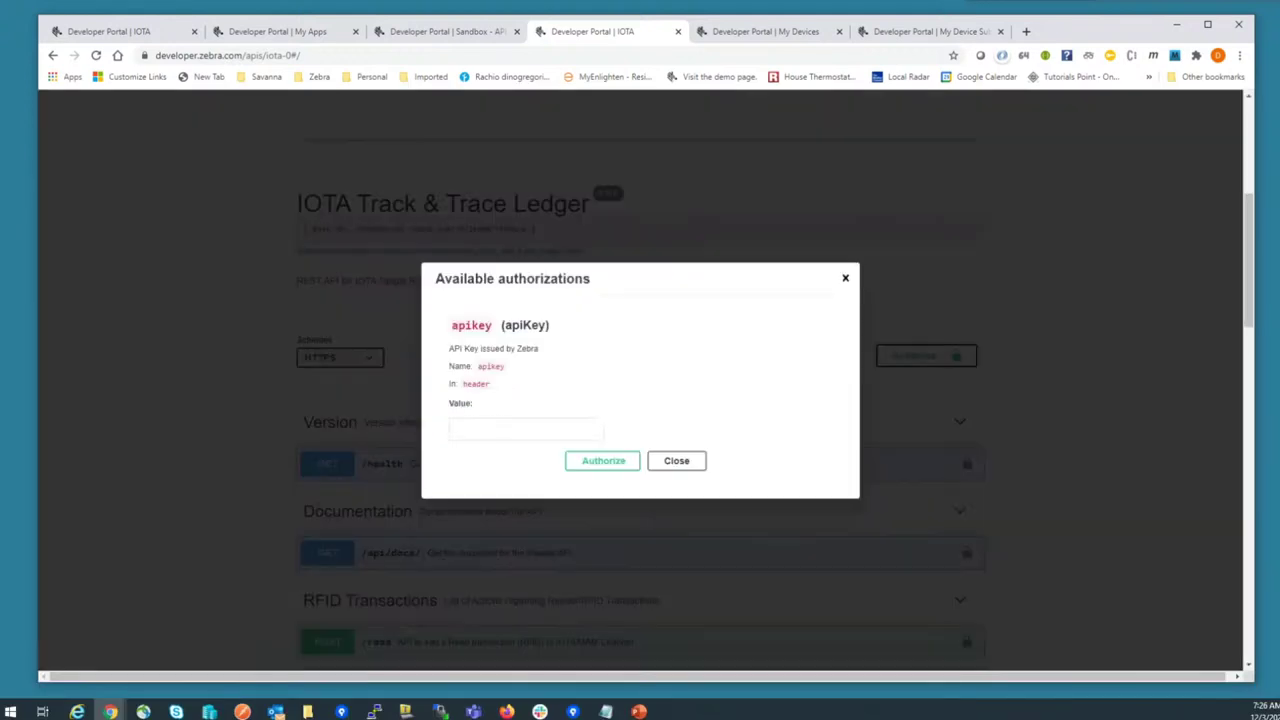
right_click(537, 430)
left_click(572, 537)
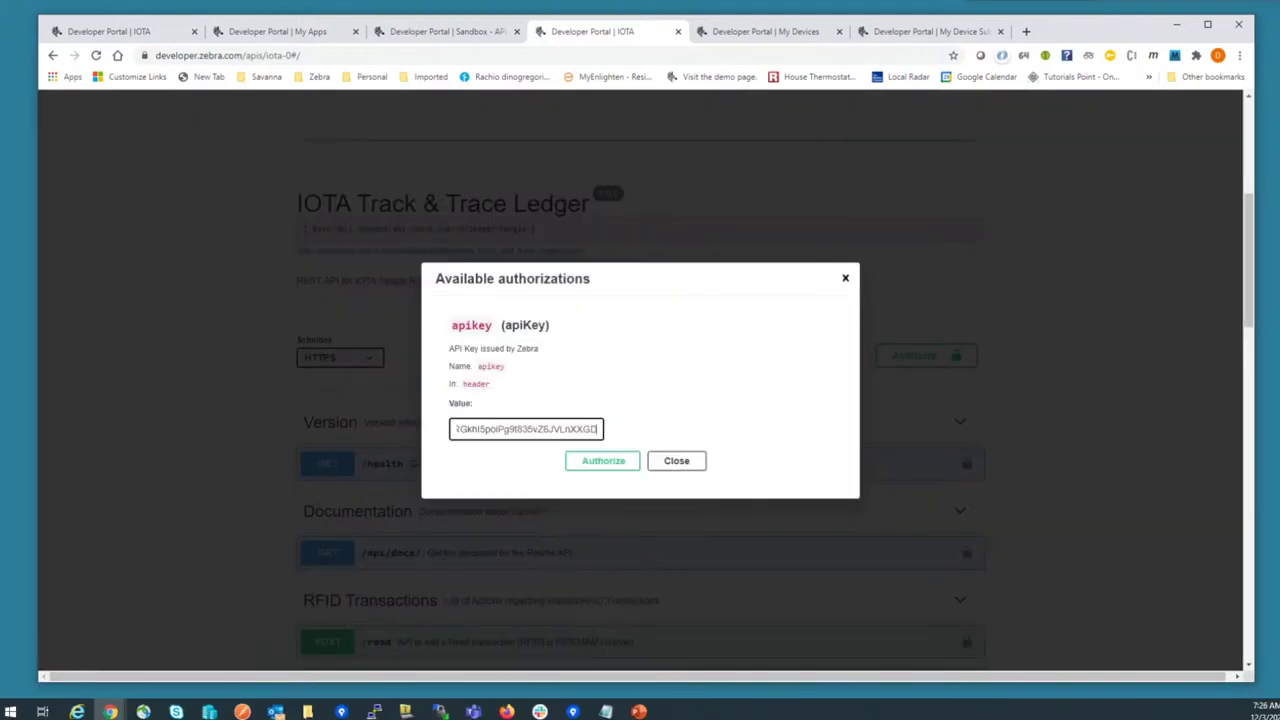
left_click(603, 460)
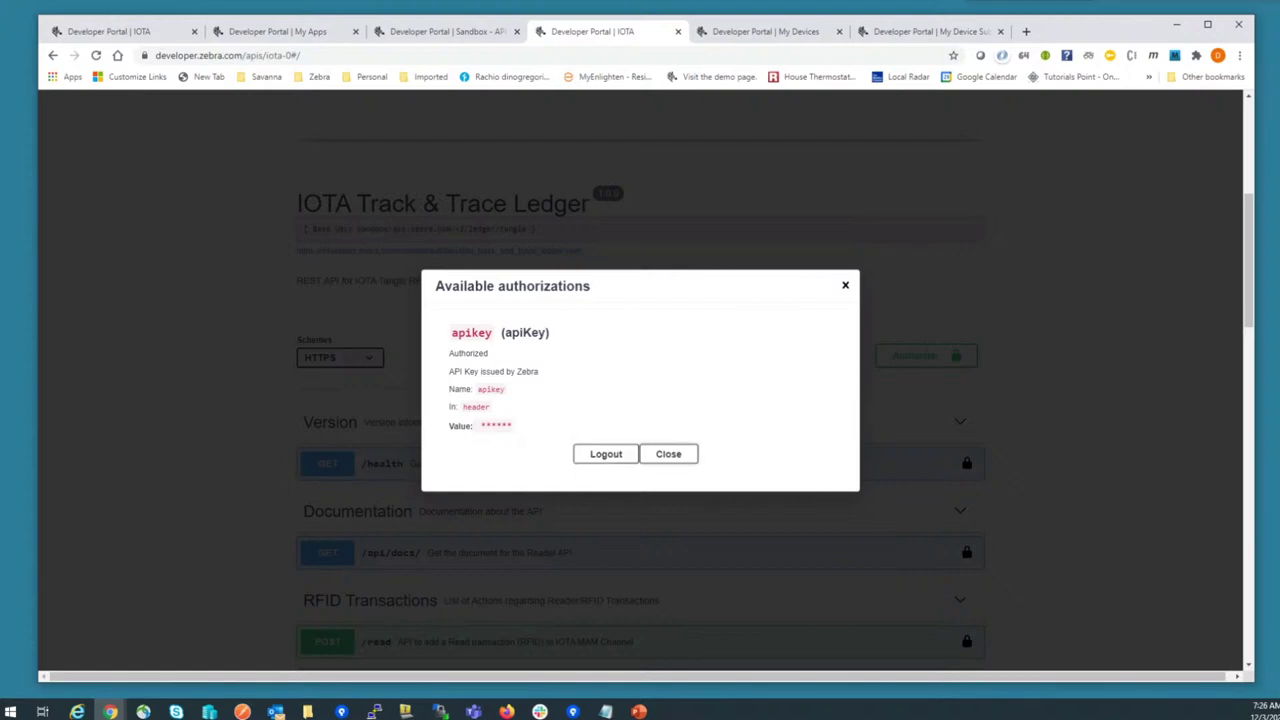
left_click(670, 452)
Execute the GET /read request under RFID Transactions again and bring its response body into view
scroll(640, 400, "down", 5)
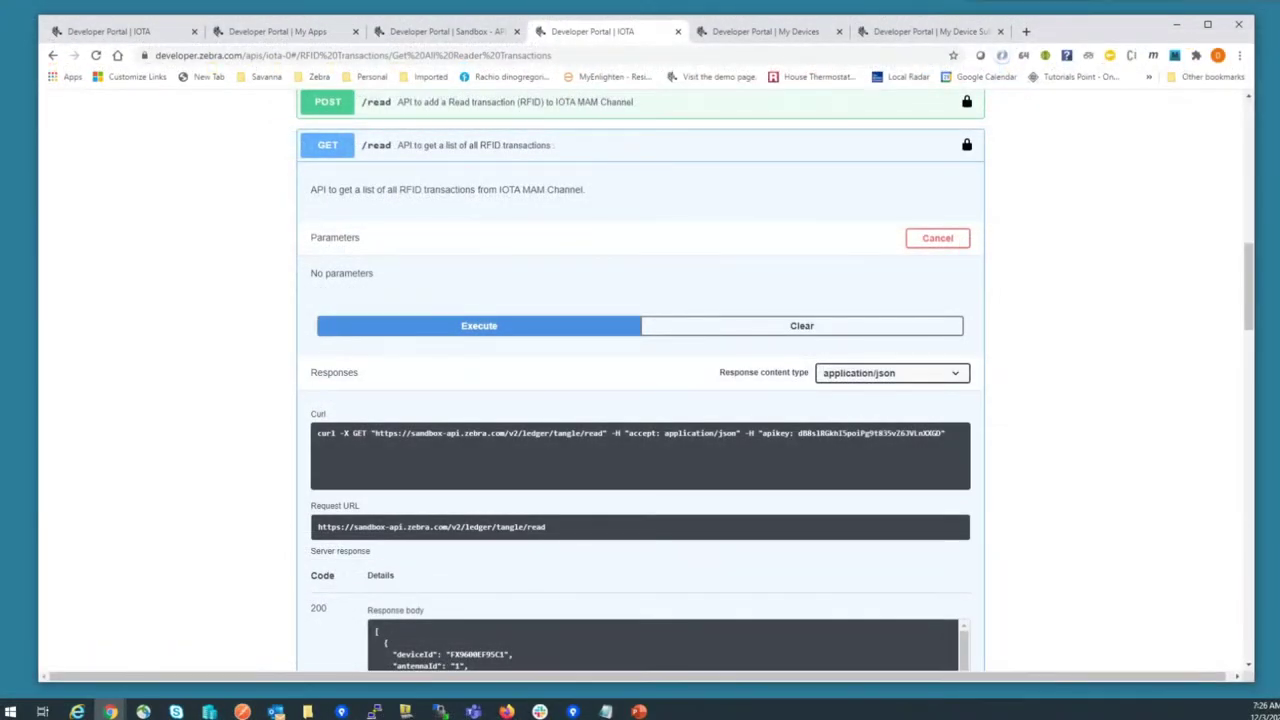
left_click(478, 325)
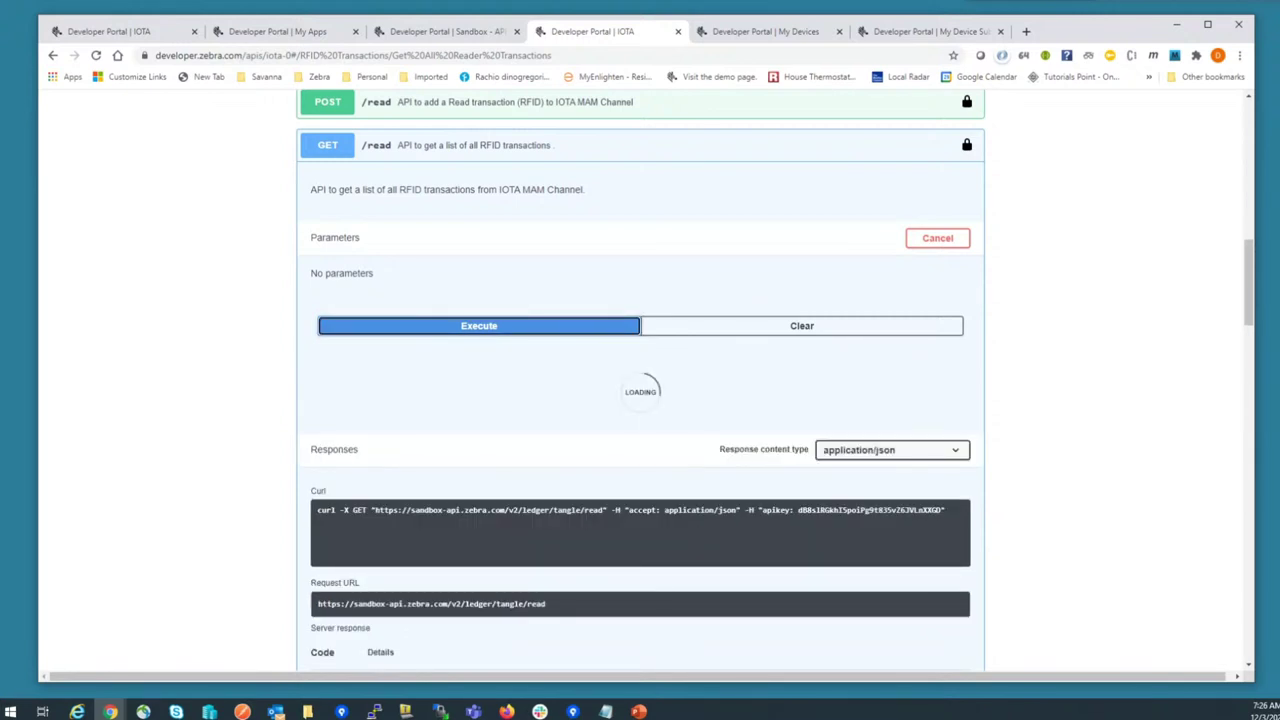
scroll(768, 443, "down", 2)
scroll(768, 443, "down", 2)
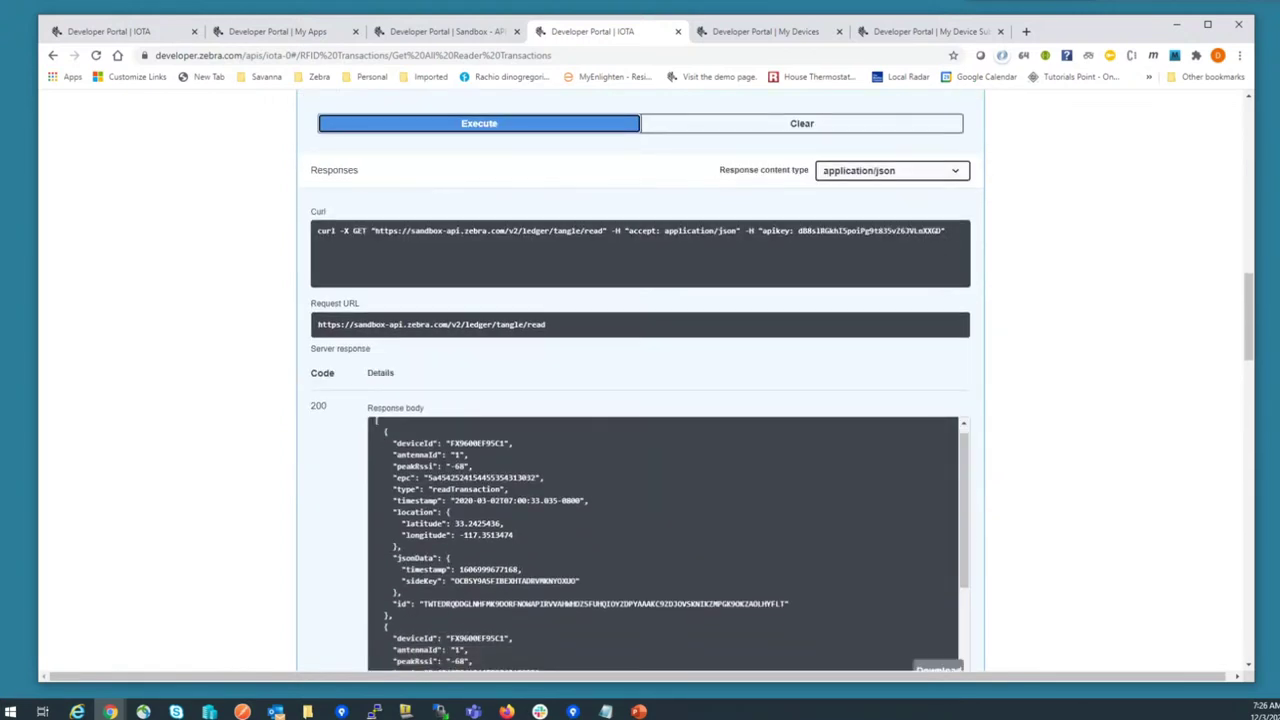
Examine the GET /read response body, highlighting the first and then the last RFID transaction record
scroll(662, 540, "down", 1)
scroll(662, 540, "up", 3)
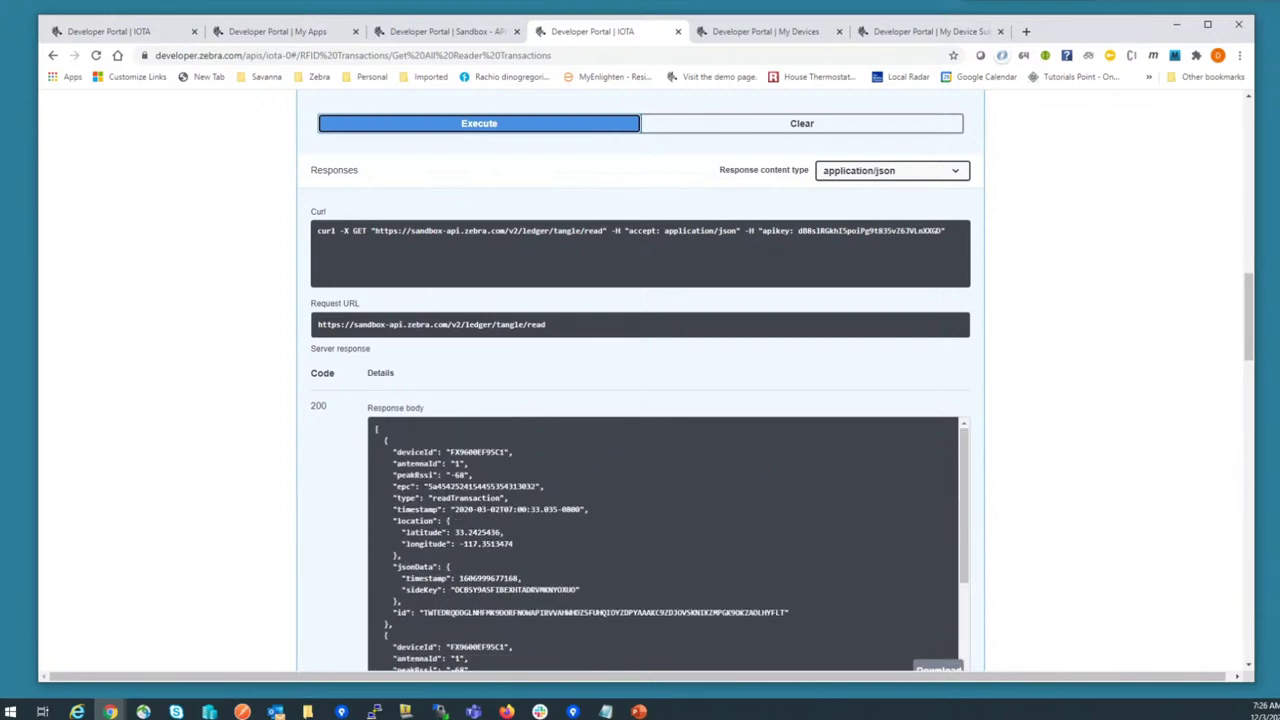
left_click_drag(375, 429, 392, 624)
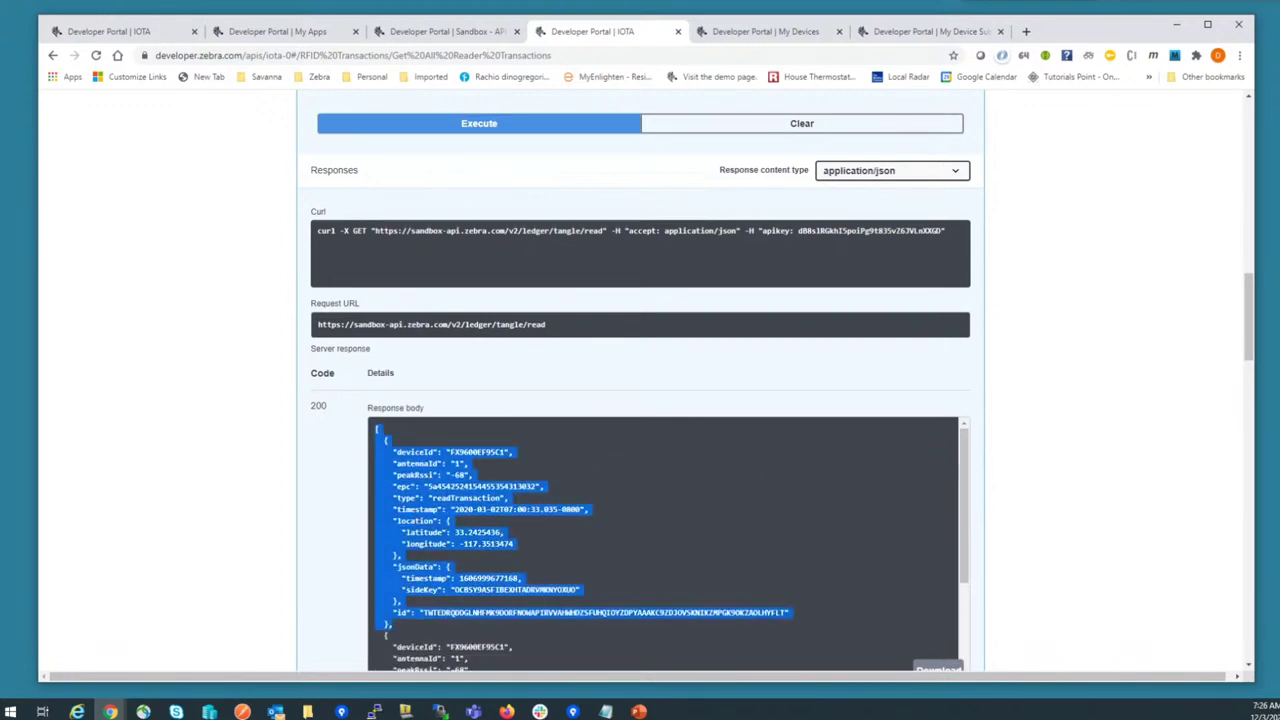
scroll(662, 540, "down", 5)
scroll(662, 540, "down", 3)
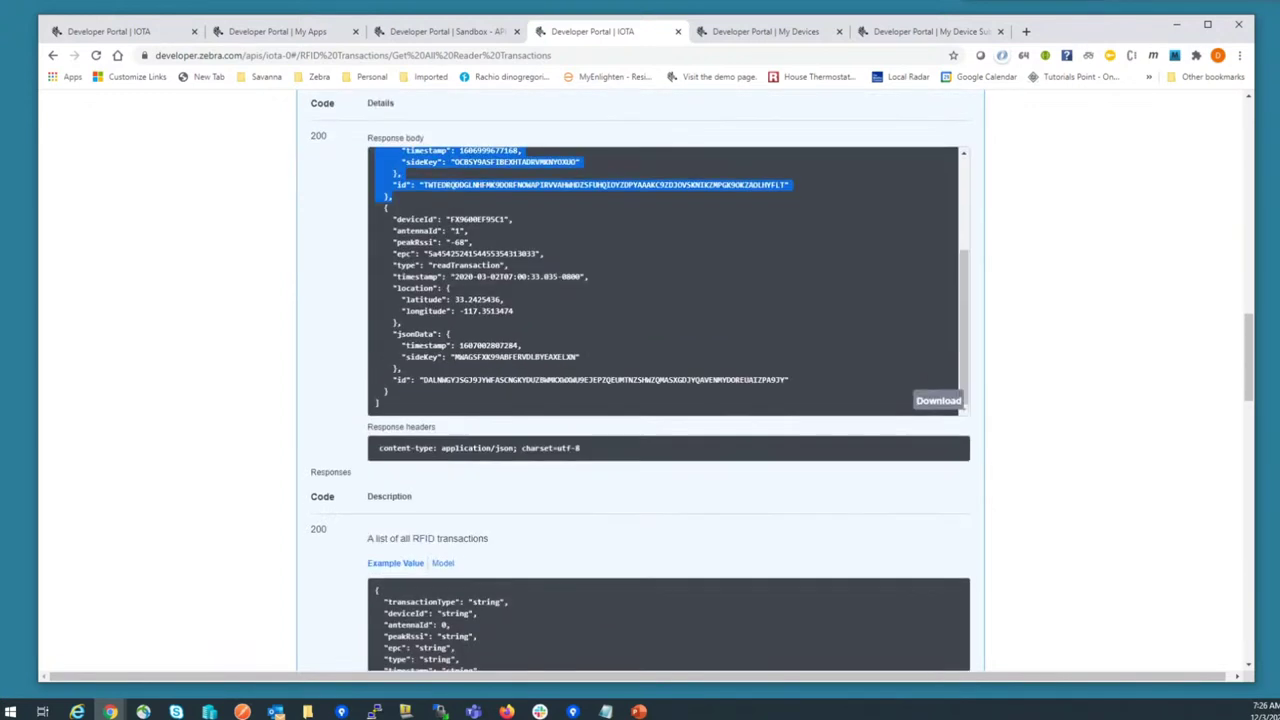
left_click_drag(382, 404, 378, 207)
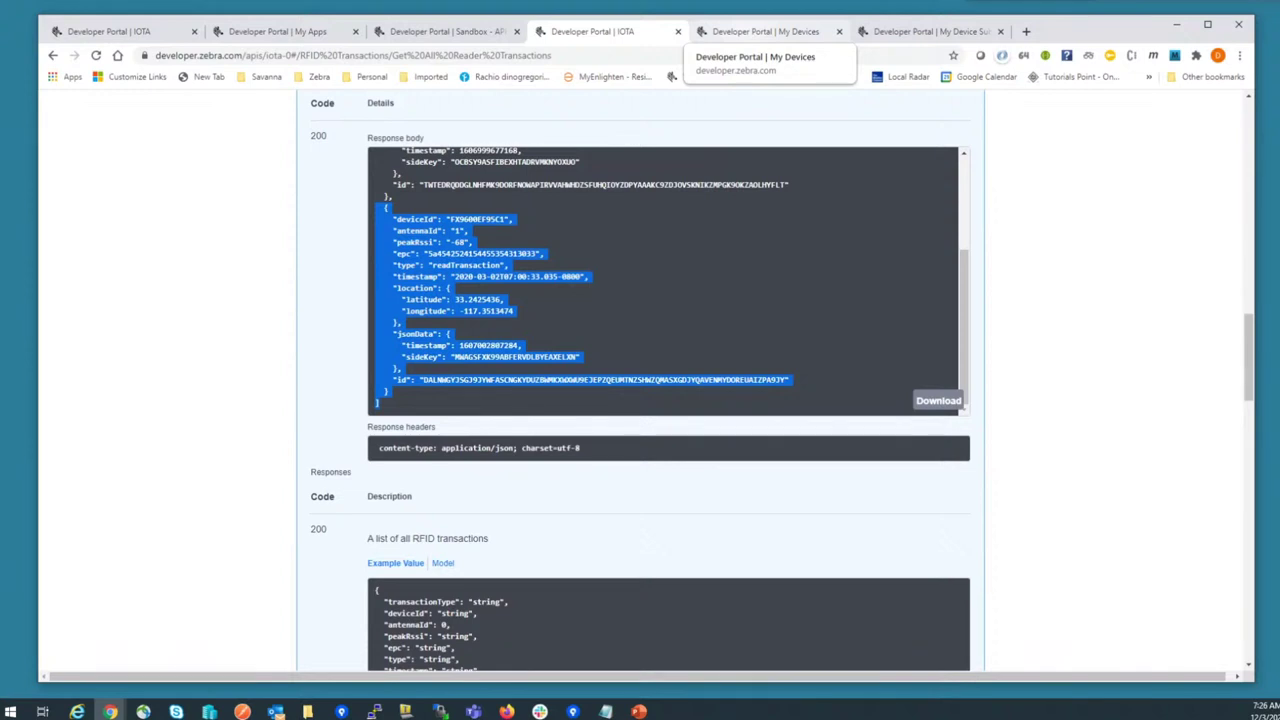
Review the Cloud Data Transmission device subscriptions and open the IOTA Track and Trace Ledger Demo subscription for editing
left_click(928, 31)
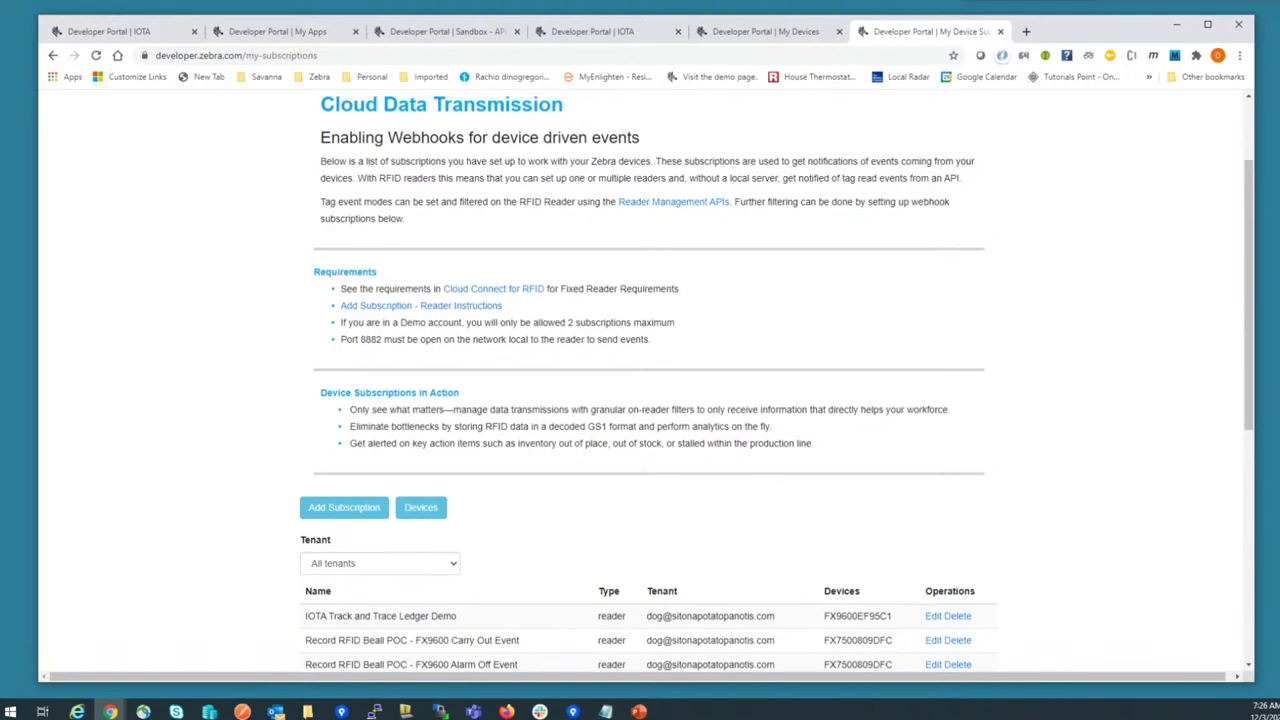
scroll(640, 380, "up", 2)
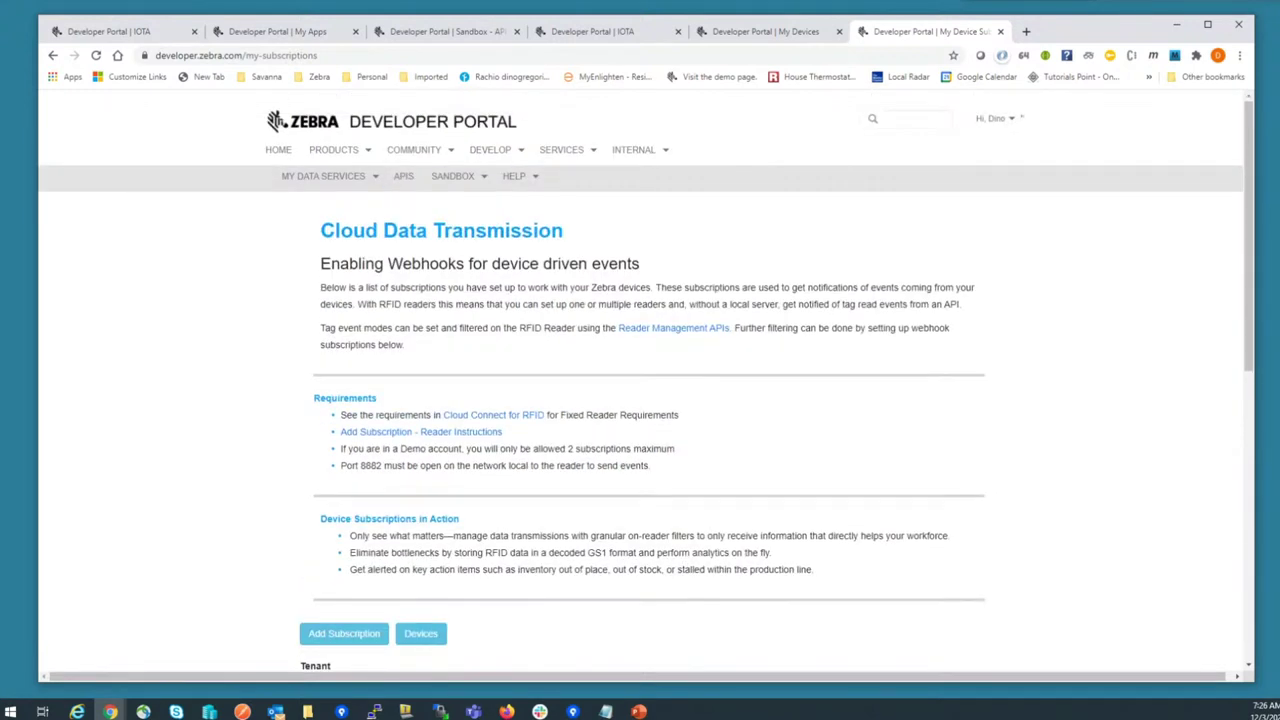
scroll(640, 380, "down", 3)
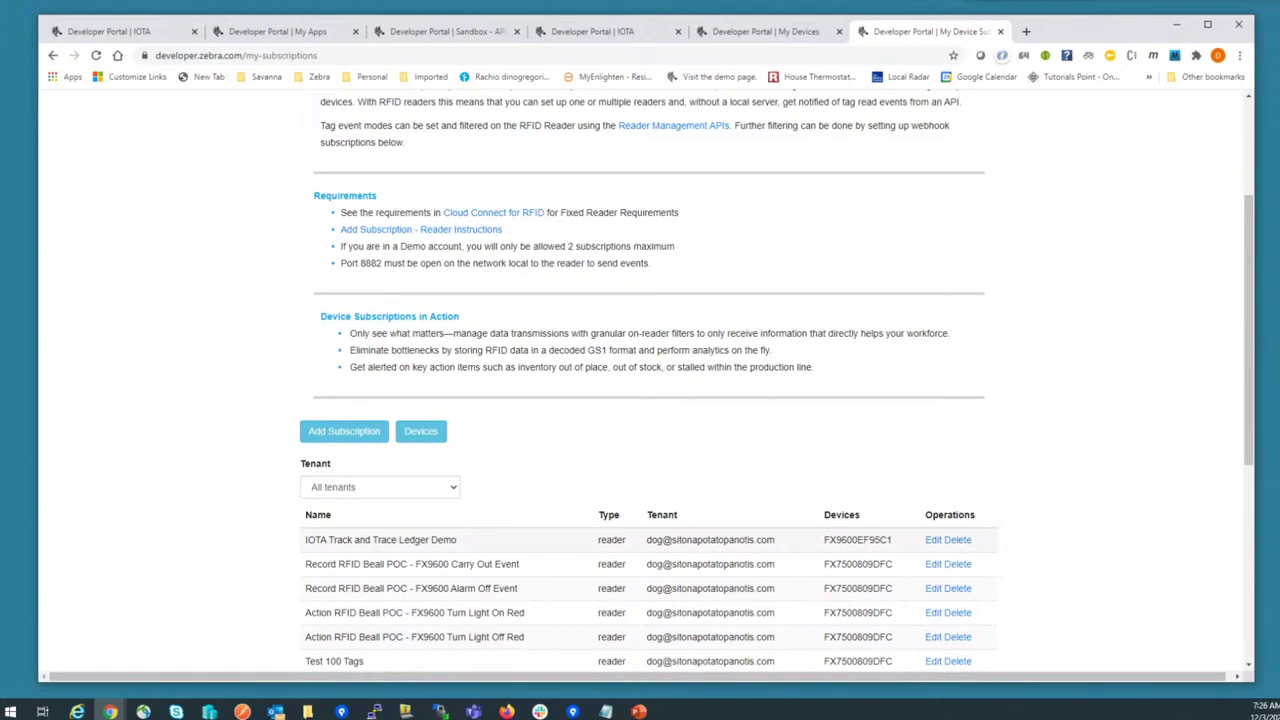
left_click(933, 540)
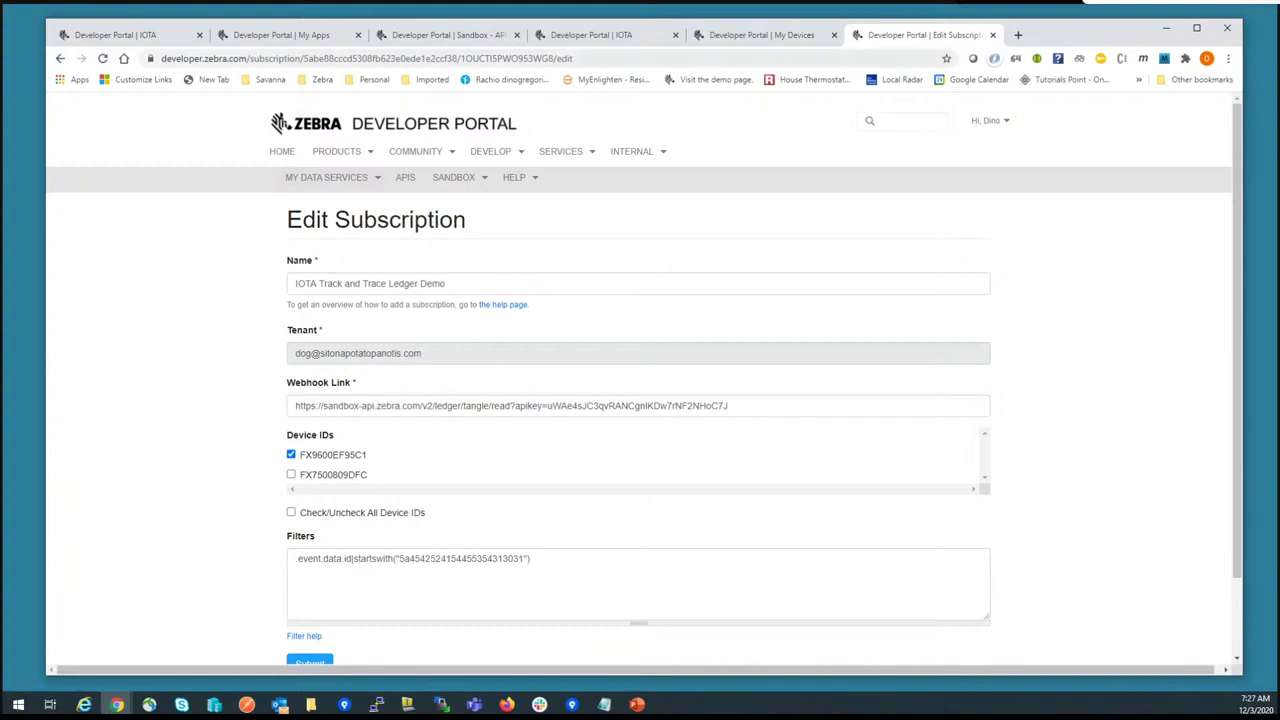
Go back to the IOTA Track & Trace Ledger API page and highlight its base URL, sandbox-api.zebra.com/v2/ledger/tangle
left_click(448, 35)
key("ctrl+4")
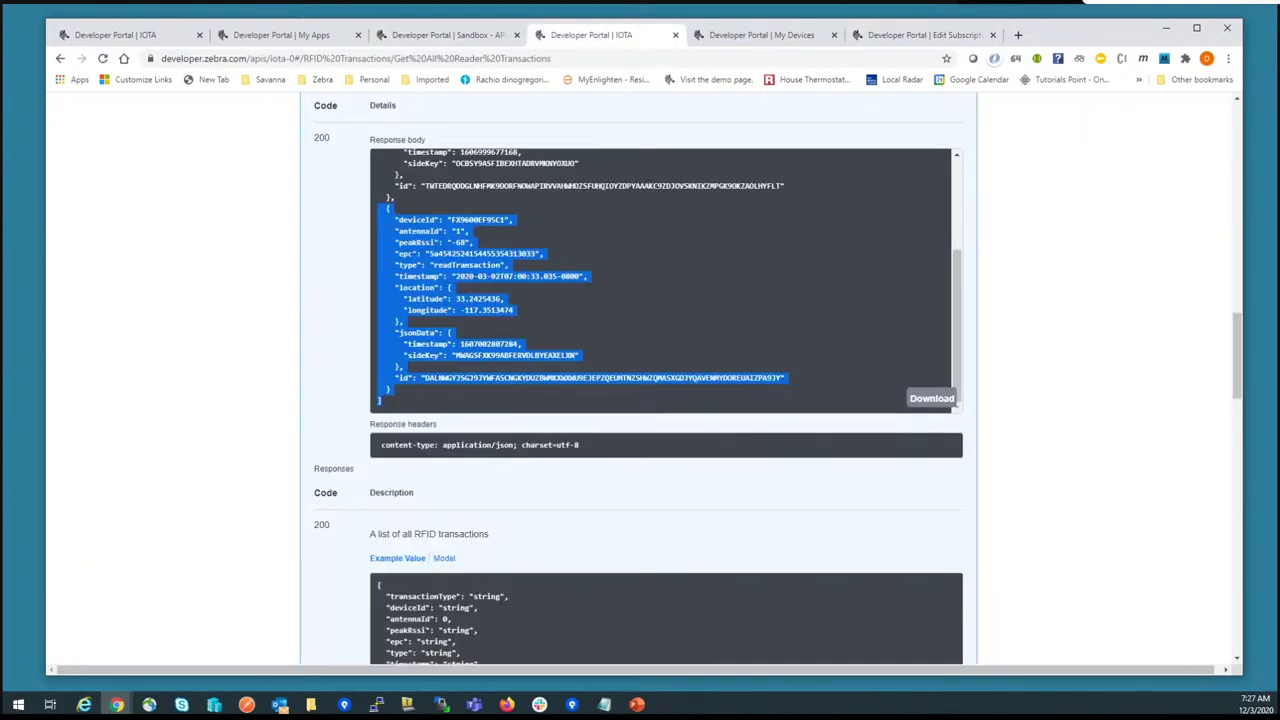
scroll(640, 380, "up", 10)
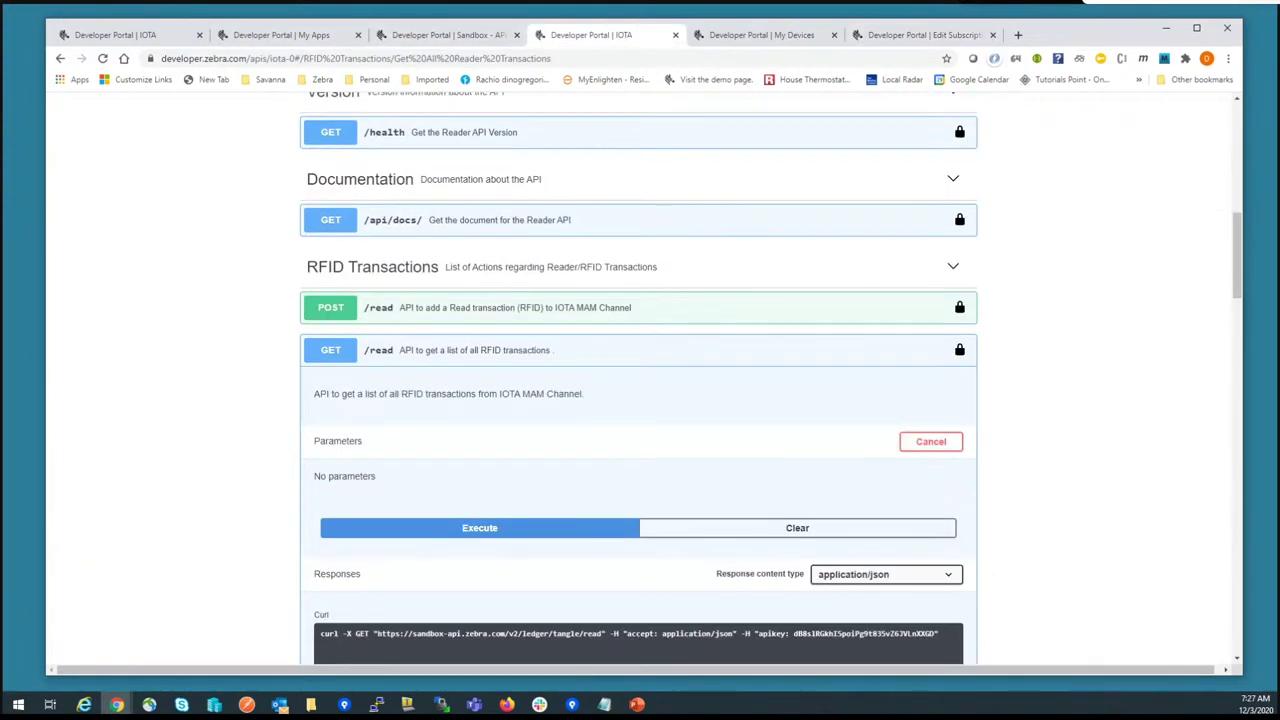
scroll(640, 380, "up", 4)
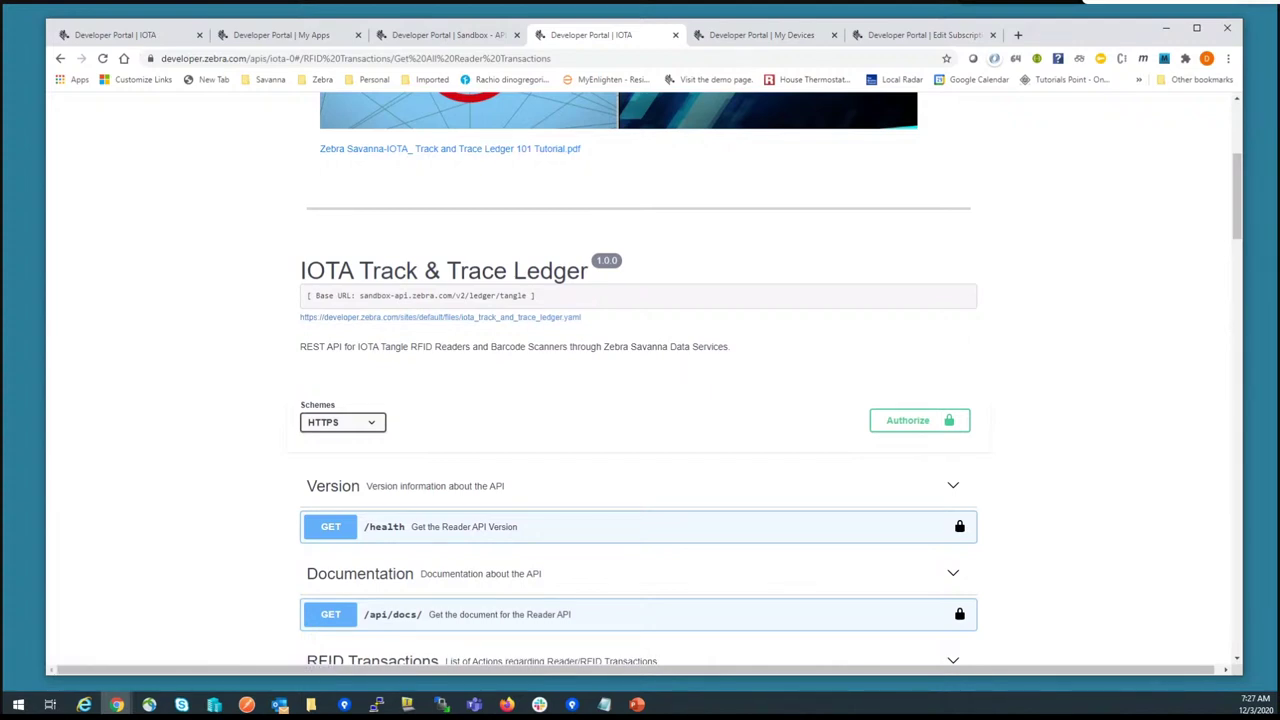
left_click_drag(360, 296, 526, 296)
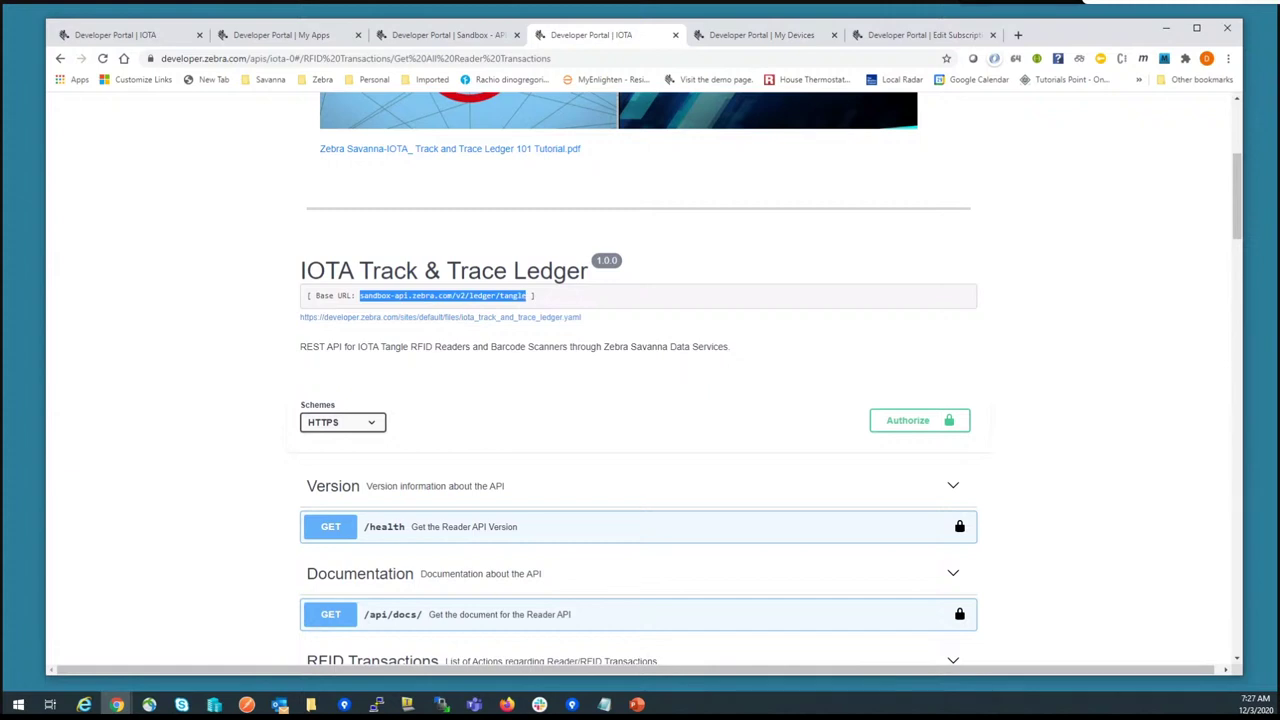
Return to the subscription being edited and highlight the read path and the apikey parameter in its webhook link
key("ctrl+Tab")
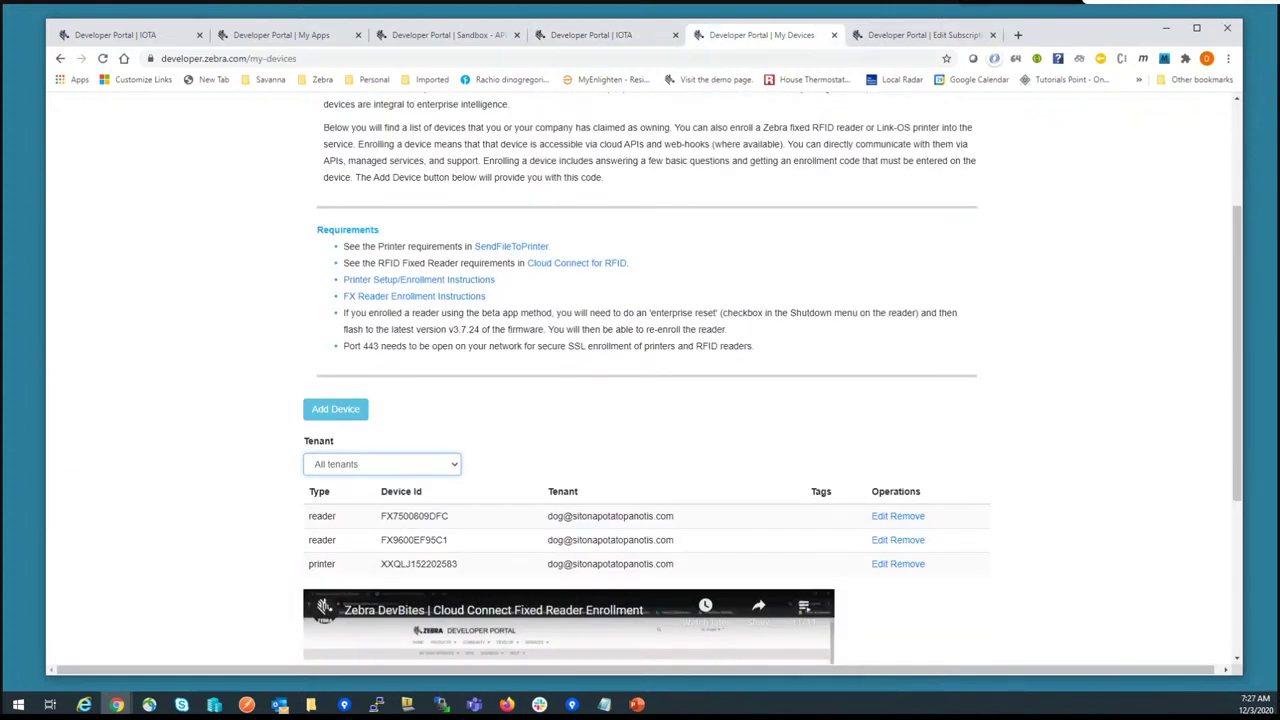
key("ctrl+Tab")
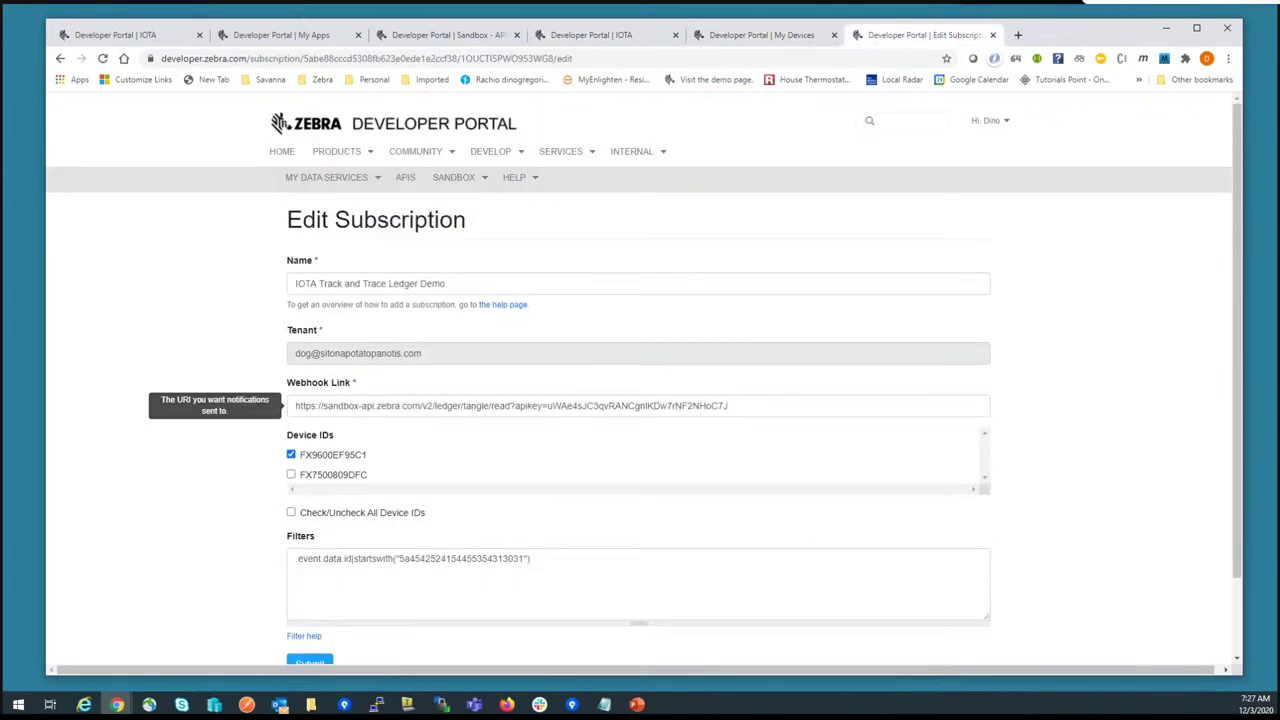
left_click(500, 405)
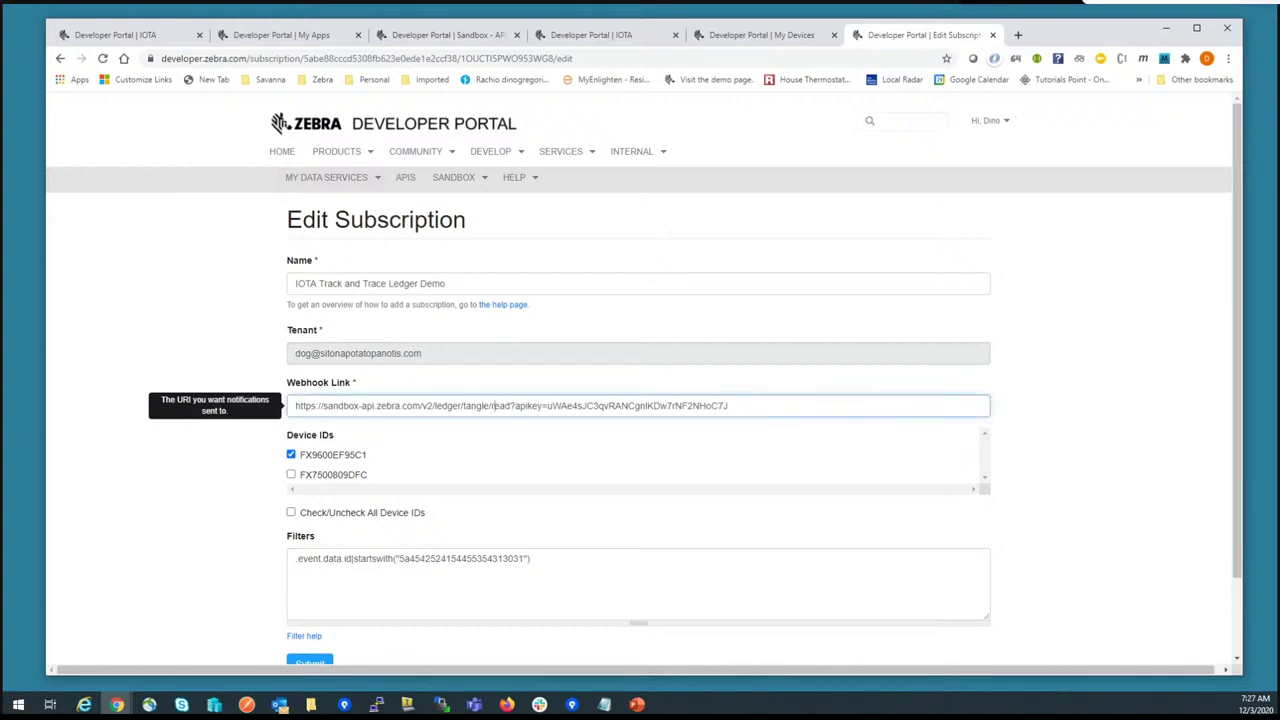
double_click(500, 405)
left_click_drag(514, 406, 728, 406)
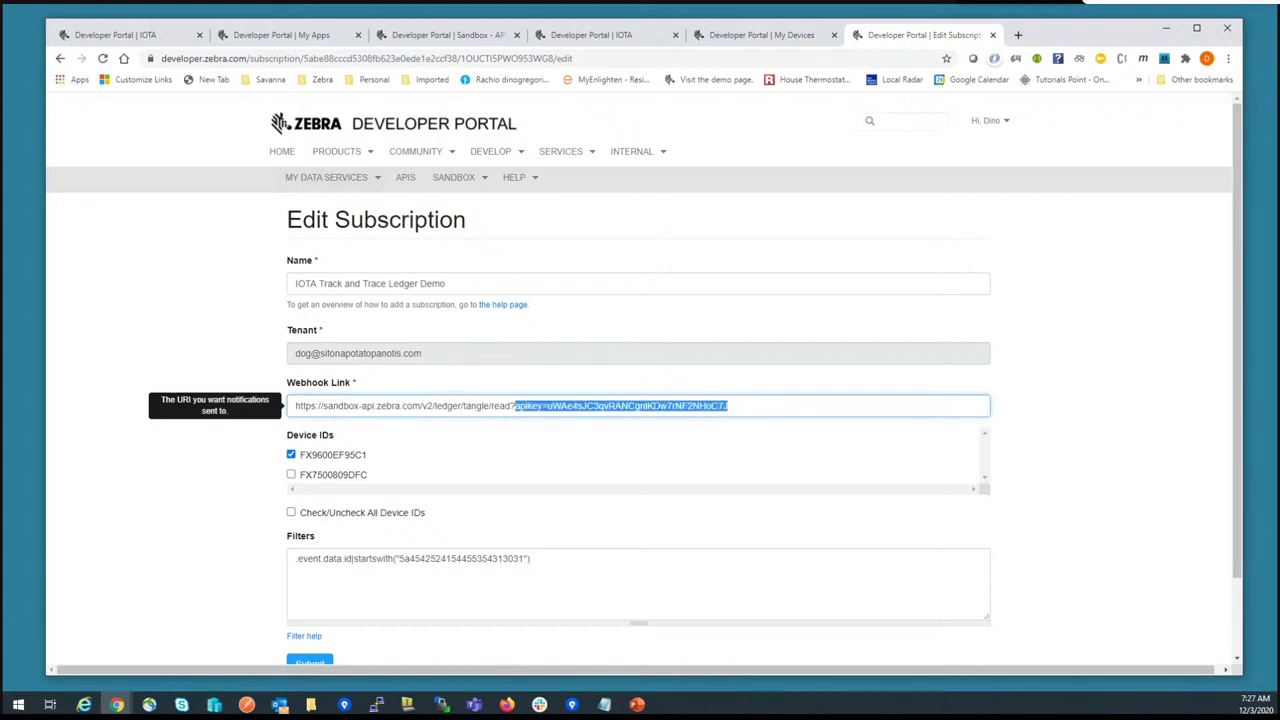